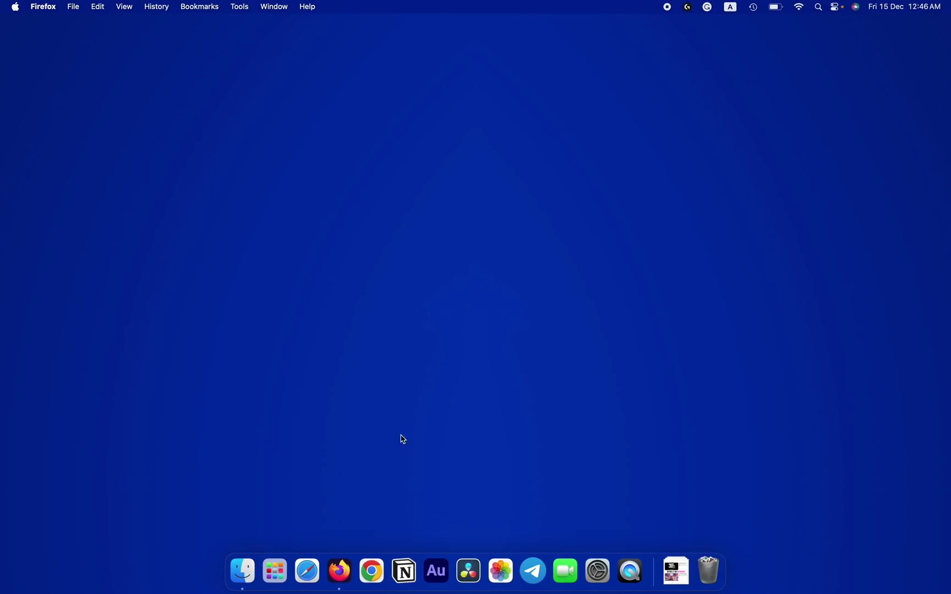
# - Open thegreatestintellect.com in Firefox and open the How to Play PS2 Games on MAC article
pyautogui.click(339, 571)
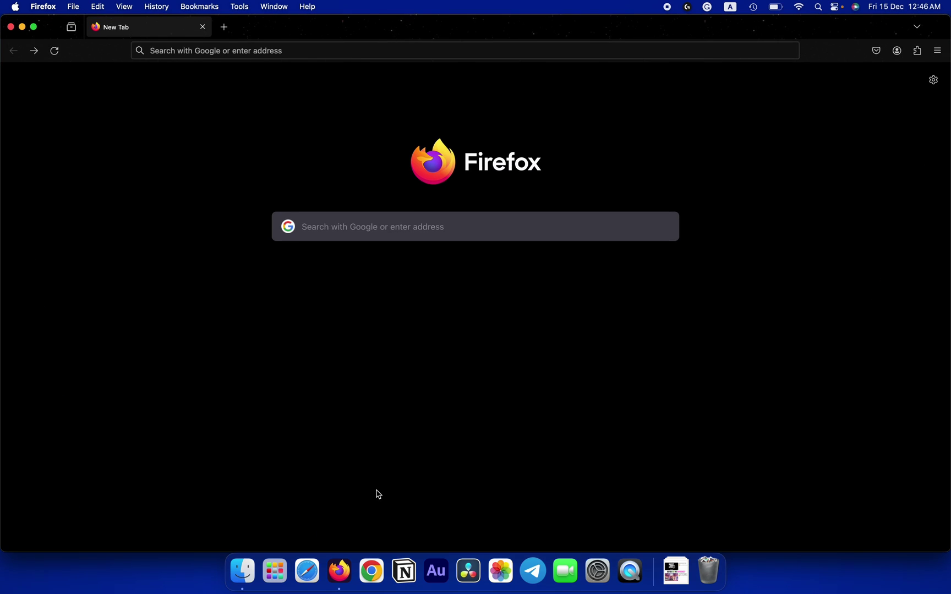
pyautogui.write('thegreatest')
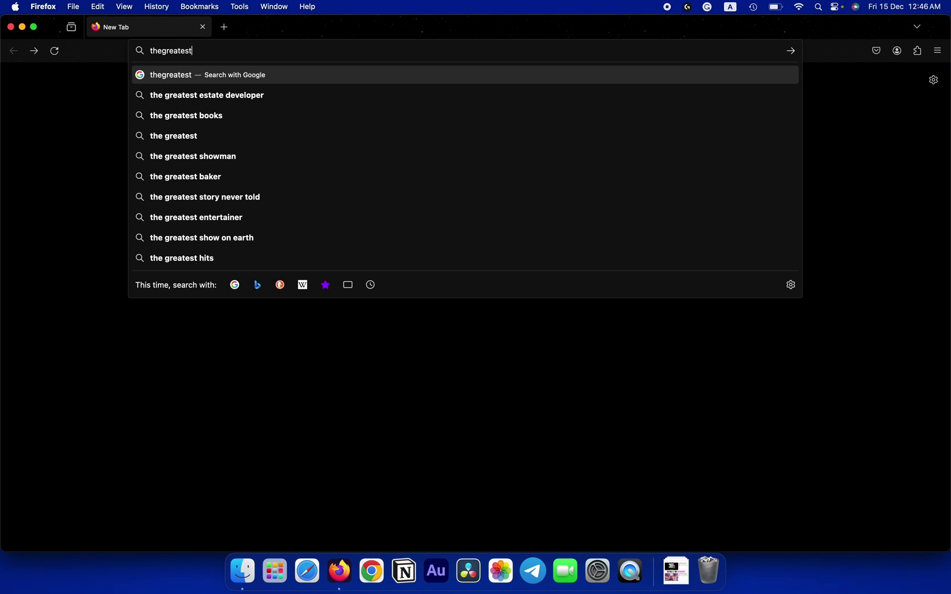
pyautogui.write('intellect')
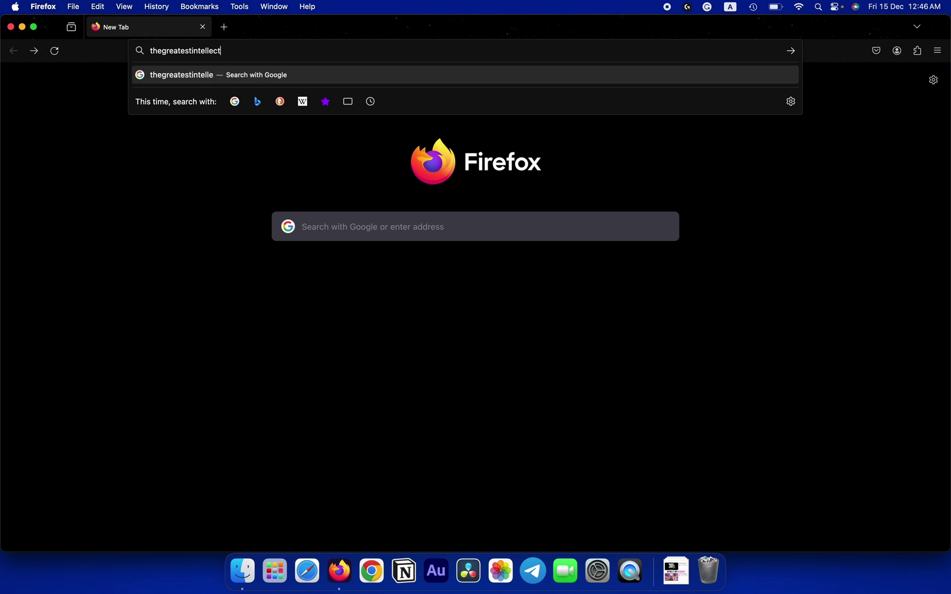
pyautogui.write('.com')
pyautogui.press('Return')
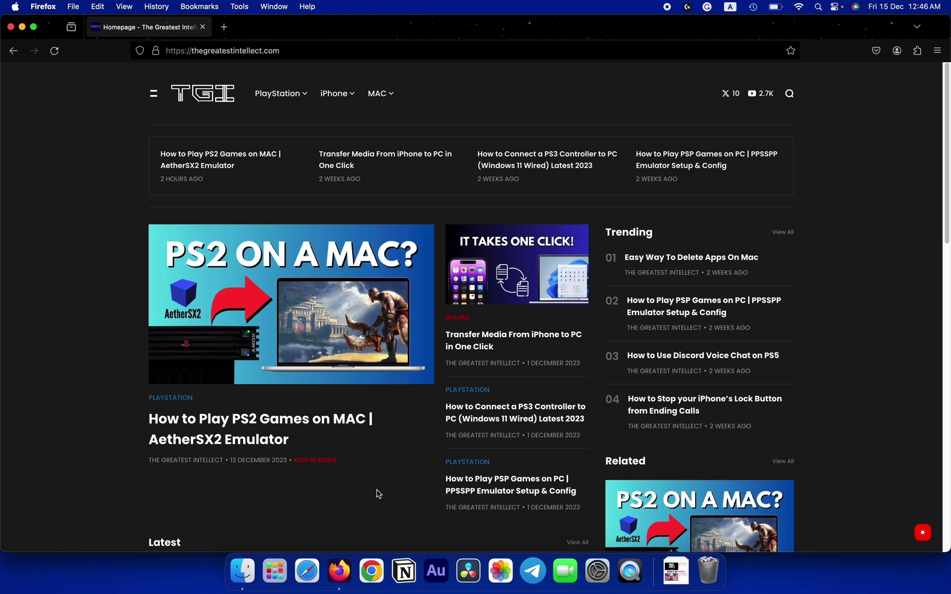
pyautogui.click(285, 429)
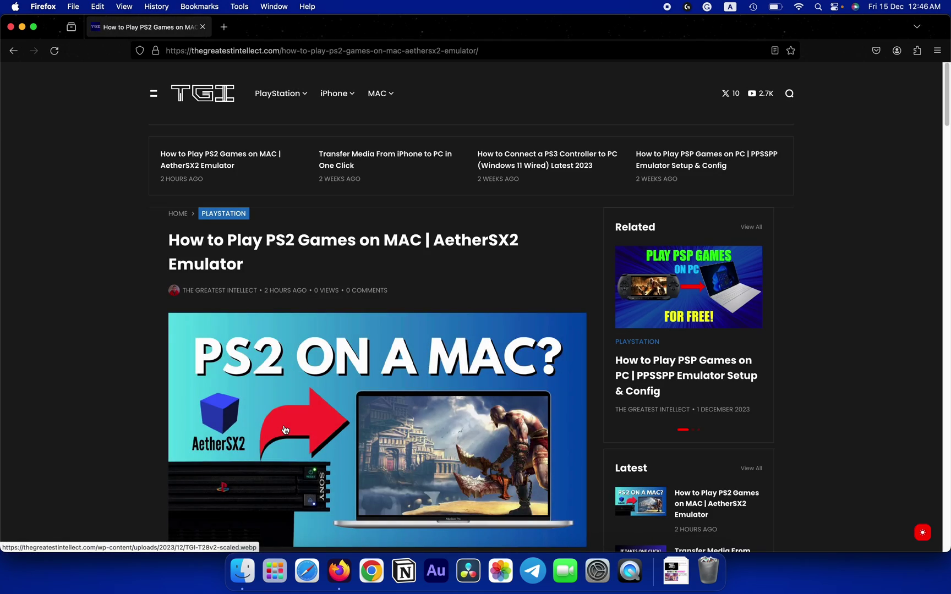
# - Download AetherSX2-v1.5-3939-mac.zip into Downloads and confirm the download finished
pyautogui.scroll(-12, 285, 429)
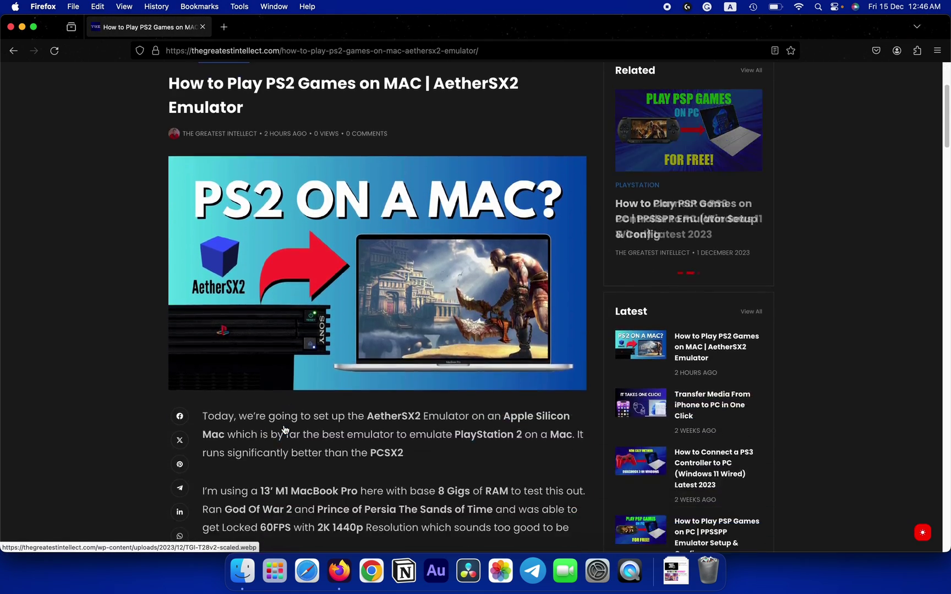
pyautogui.scroll(-15, 285, 429)
pyautogui.scroll(-12, 285, 429)
pyautogui.scroll(-1, 285, 430)
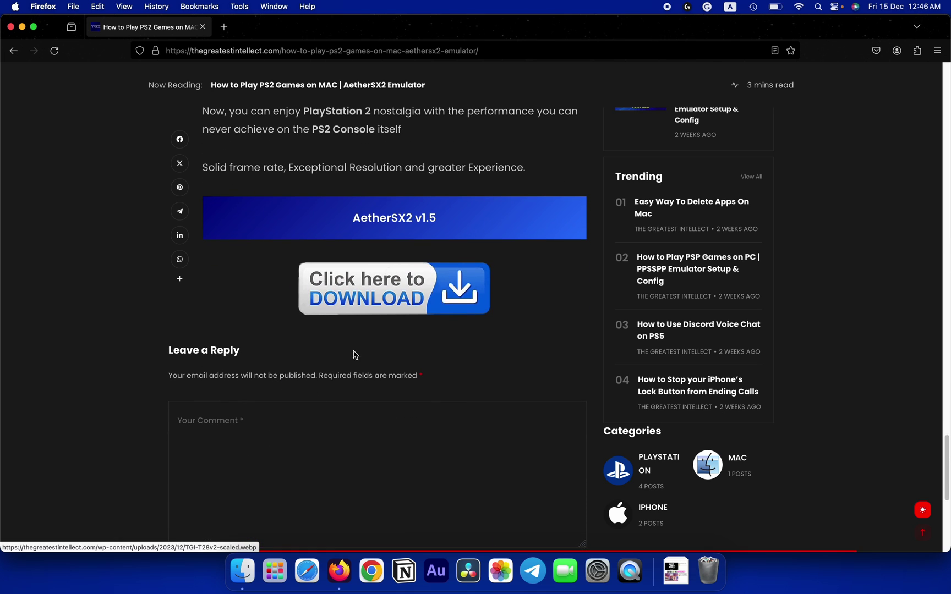
pyautogui.click(392, 306)
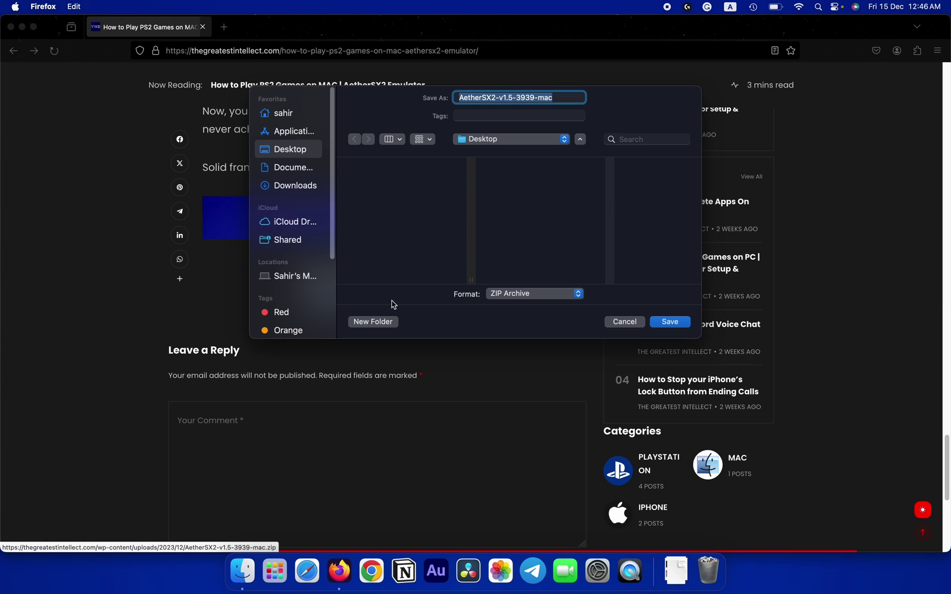
pyautogui.click(292, 186)
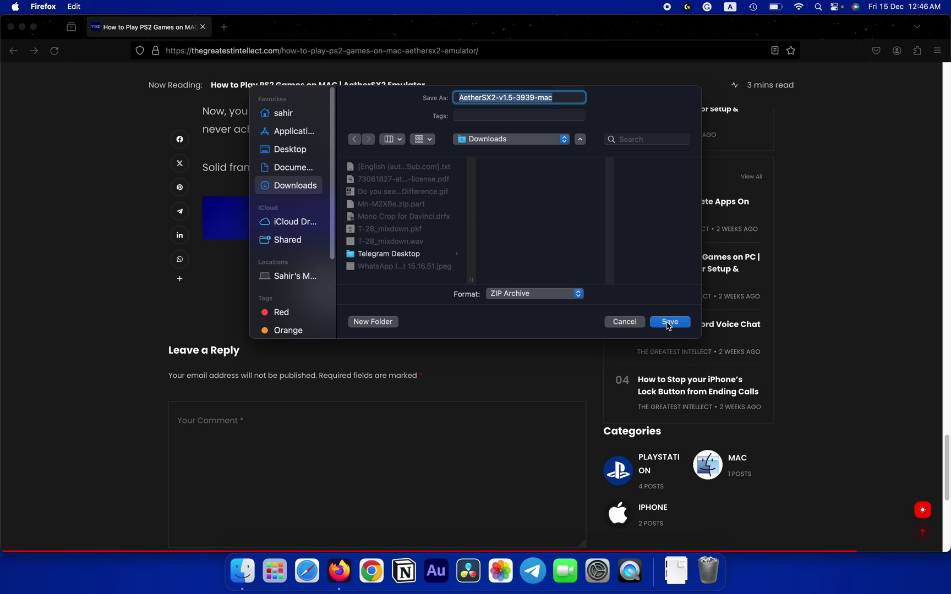
pyautogui.click(669, 324)
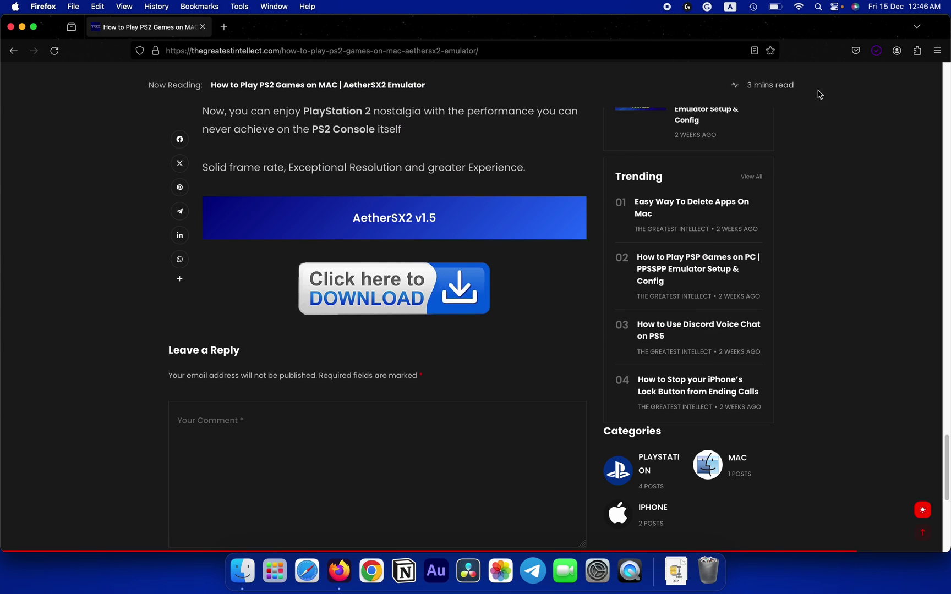
pyautogui.click(877, 51)
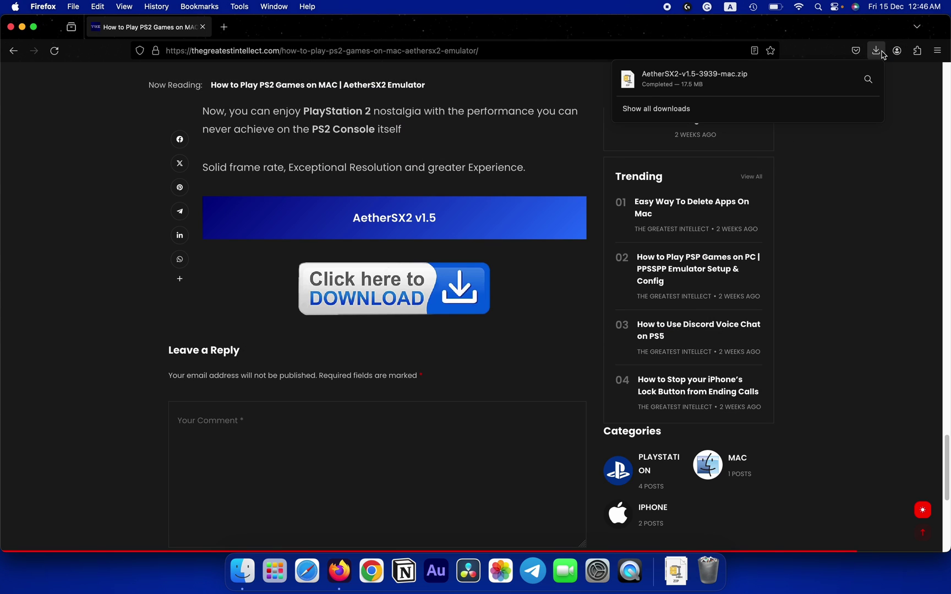
pyautogui.click(881, 52)
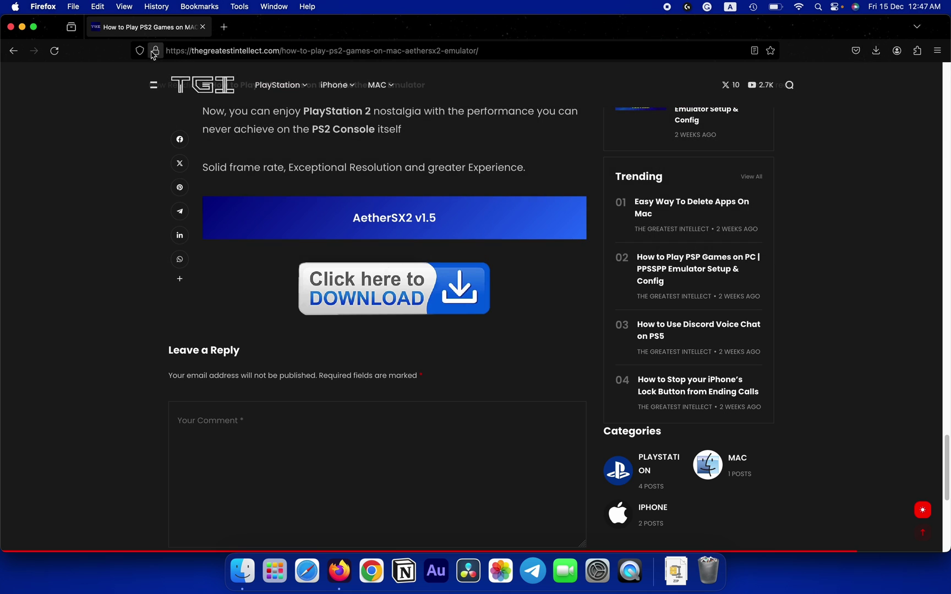
# - Extract the AetherSX2 zip in Downloads with Archive Utility
pyautogui.click(22, 27)
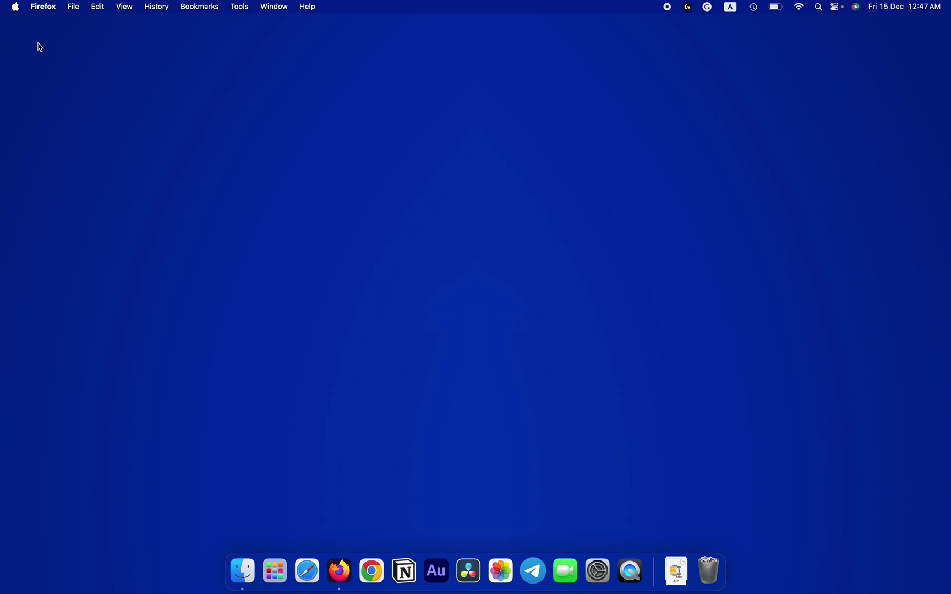
pyautogui.click(243, 567)
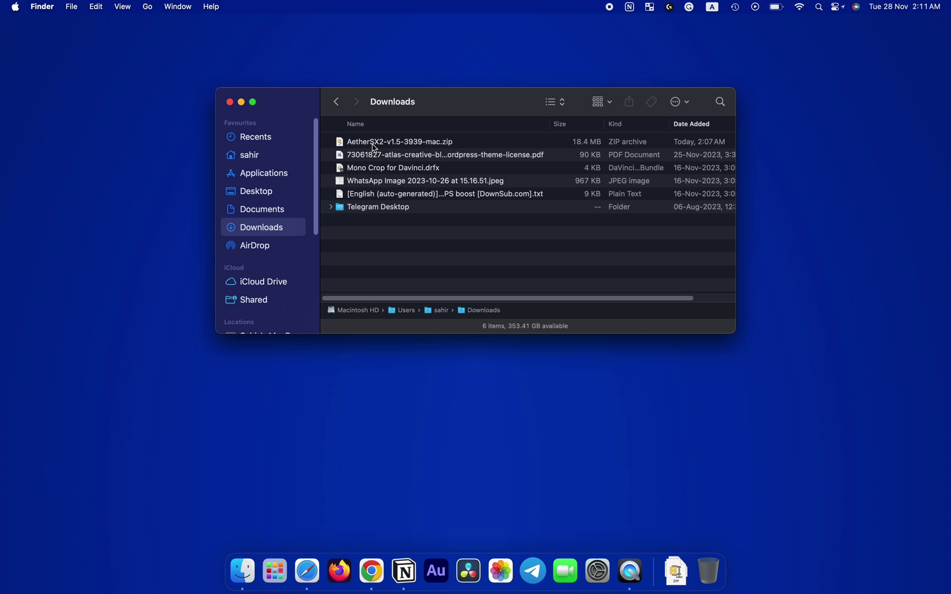
pyautogui.click(375, 147)
pyautogui.rightClick(375, 147)
pyautogui.moveTo(480, 160)
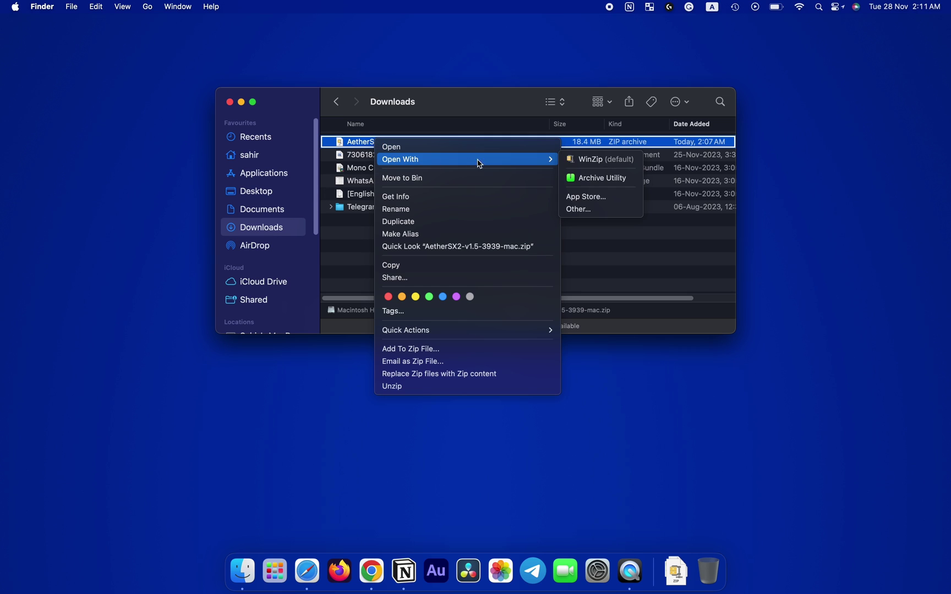
pyautogui.click(574, 175)
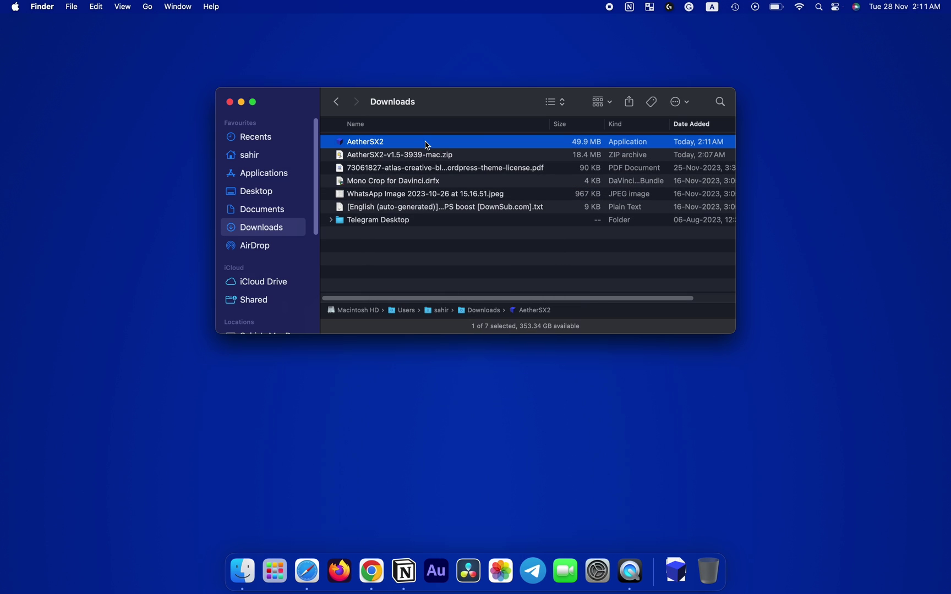
# - Move AetherSX2 into Applications and launch it past the unverified-app warning
pyautogui.moveTo(427, 145); pyautogui.dragTo(294, 178)
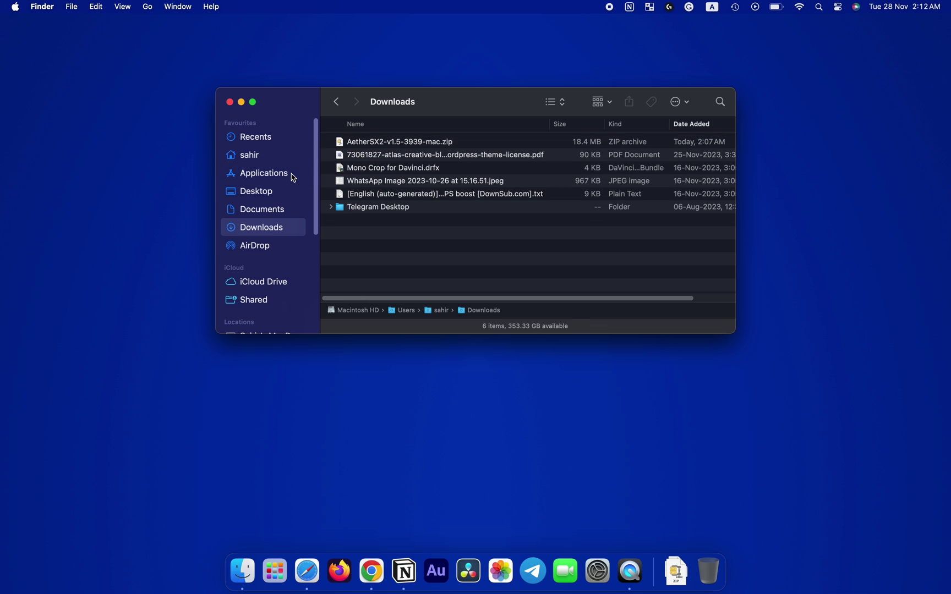
pyautogui.click(291, 177)
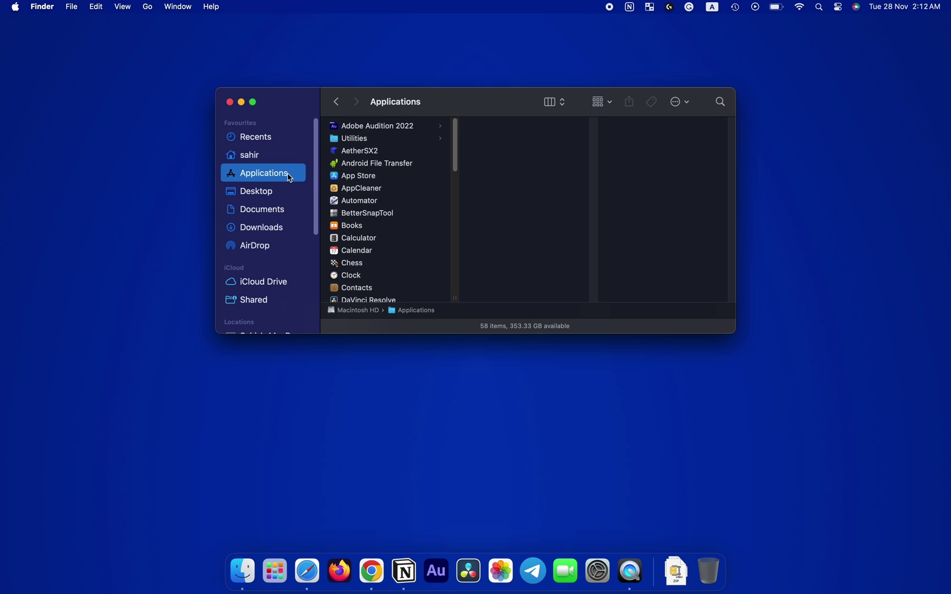
pyautogui.click(363, 153)
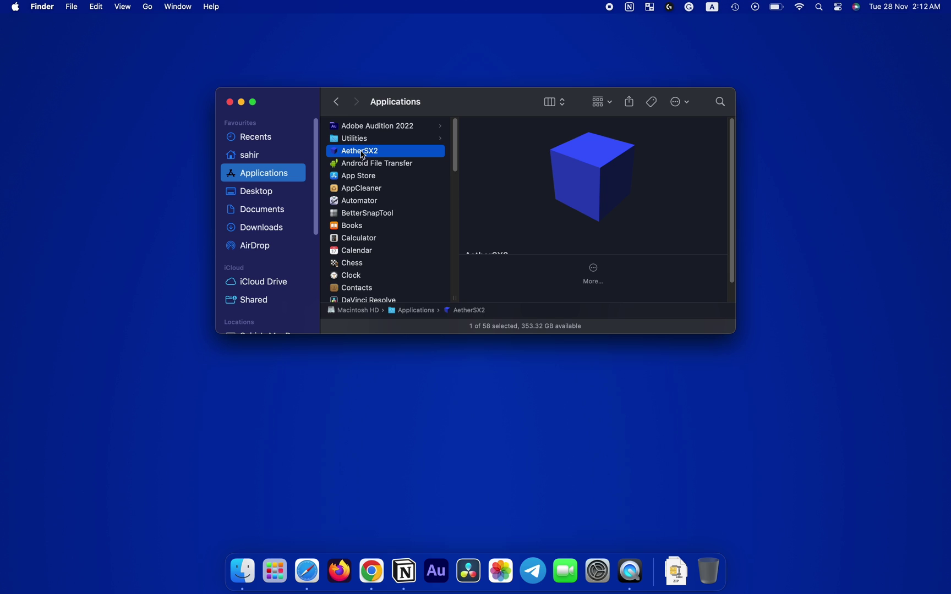
pyautogui.doubleClick(363, 155)
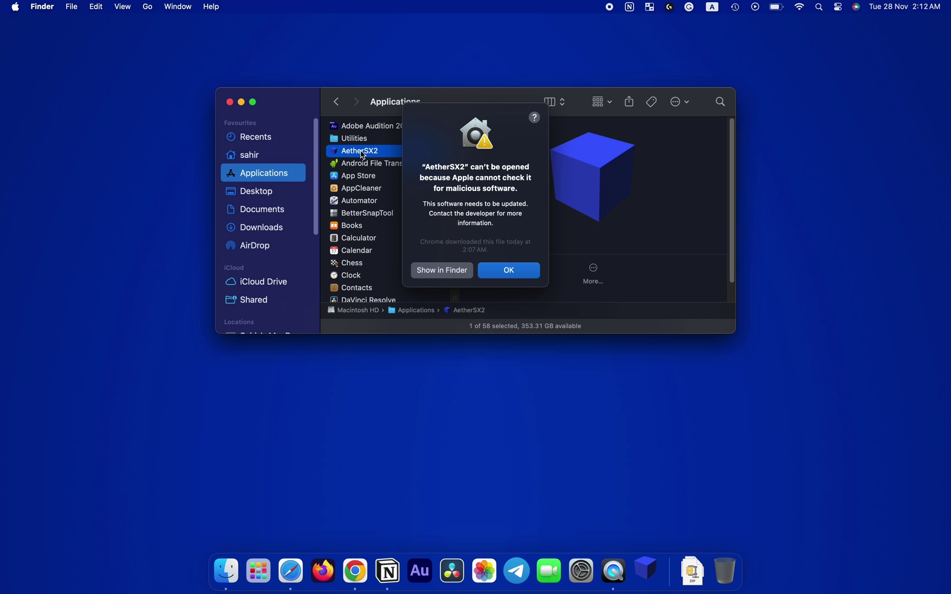
pyautogui.click(520, 272)
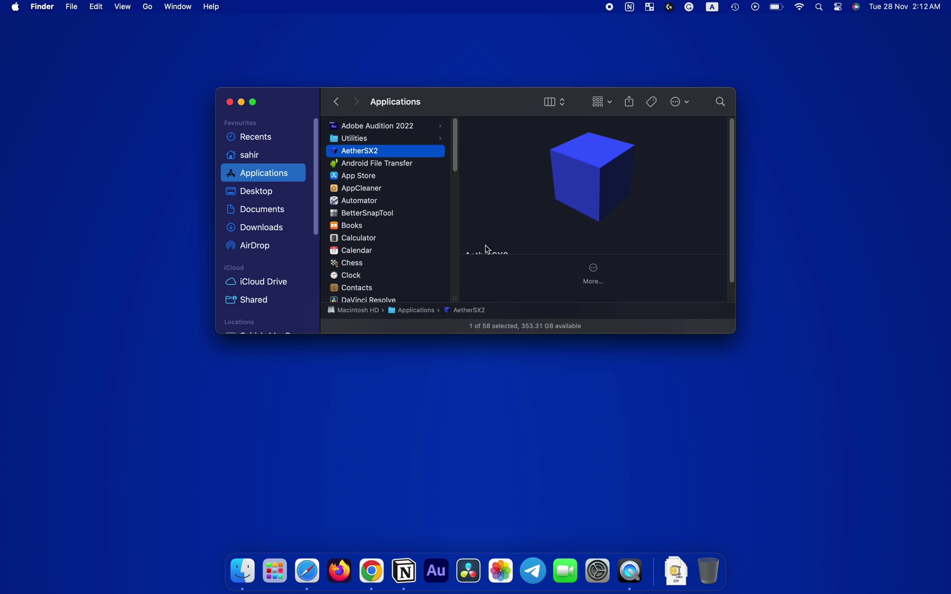
pyautogui.rightClick(369, 157)
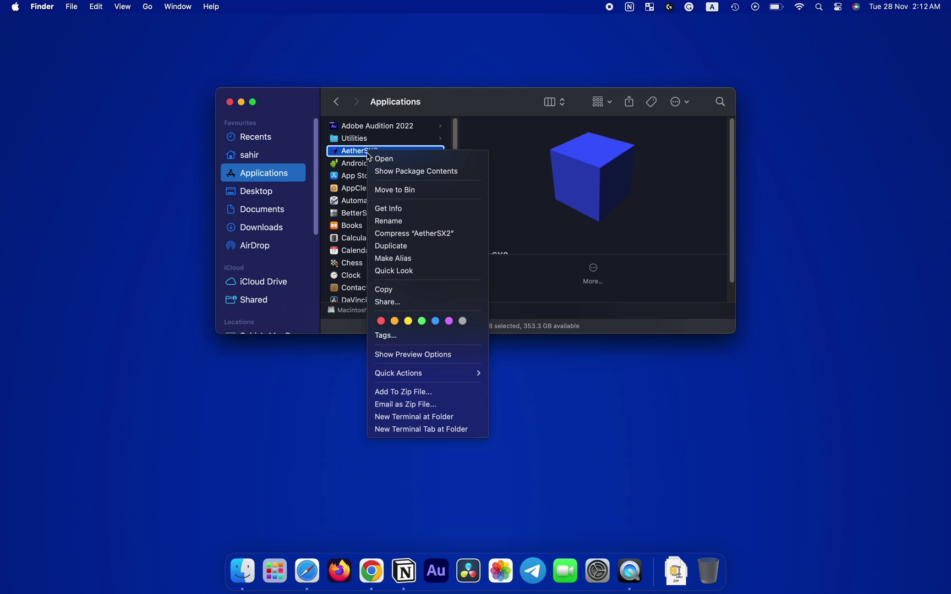
pyautogui.click(379, 160)
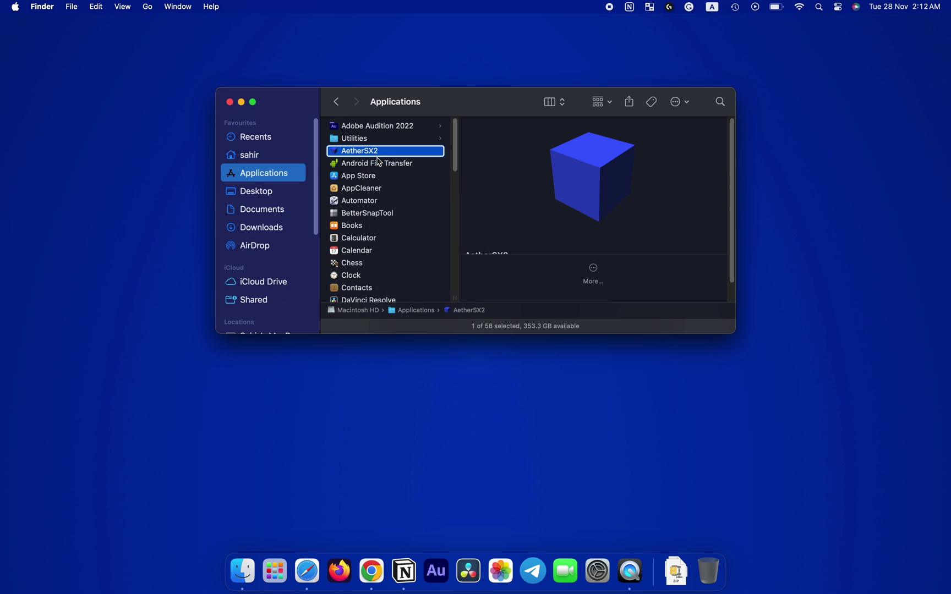
pyautogui.click(475, 261)
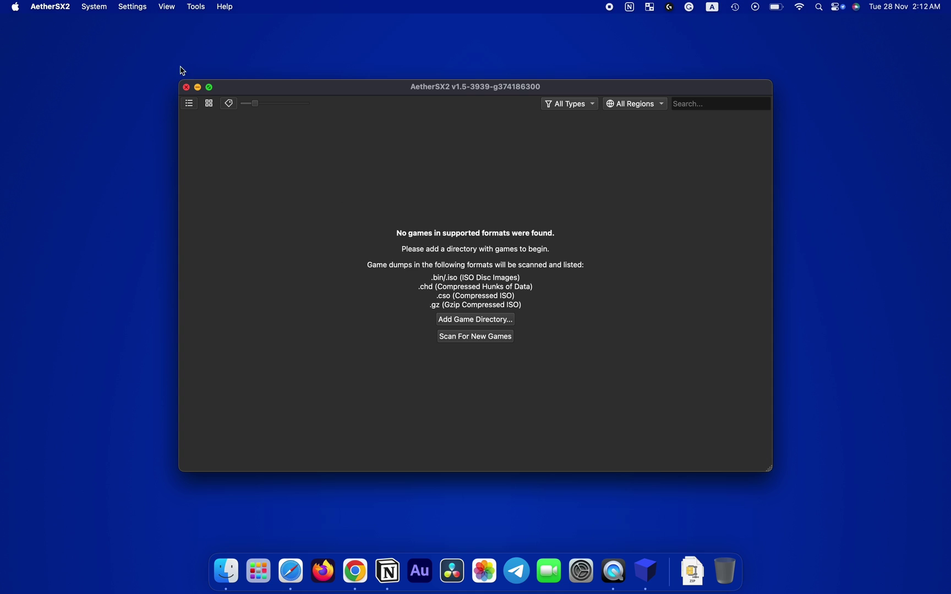
# - Open the BIOS page of AetherSX2's settings, showing the empty default bios directory
pyautogui.click(134, 8)
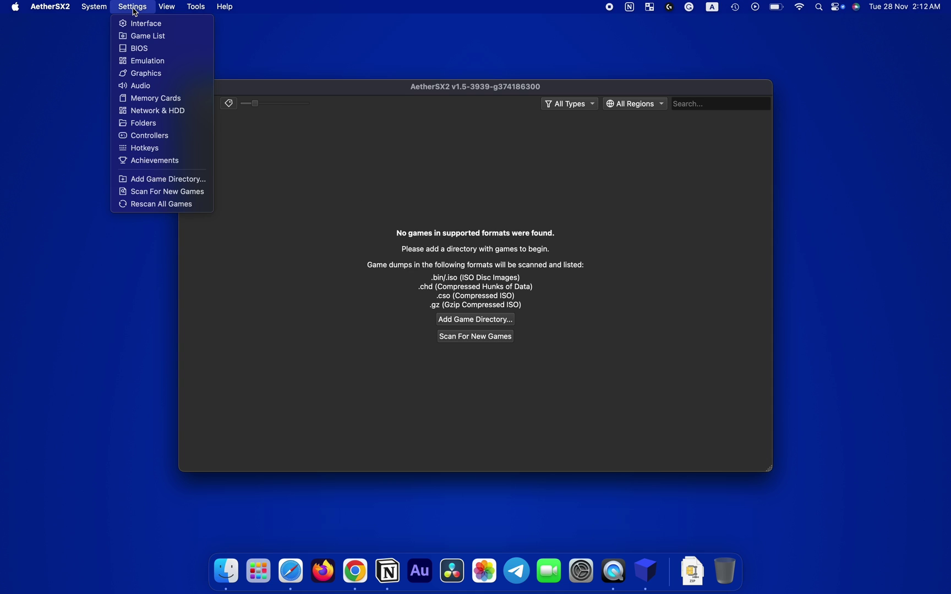
pyautogui.click(132, 49)
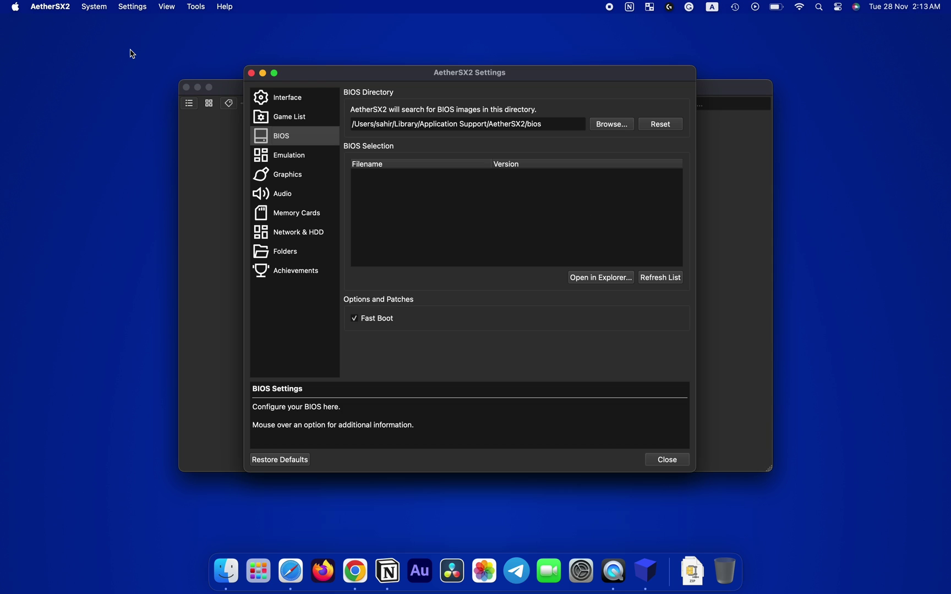
# - Check the current bios folder in Finder, find it empty, and close Finder
pyautogui.click(588, 279)
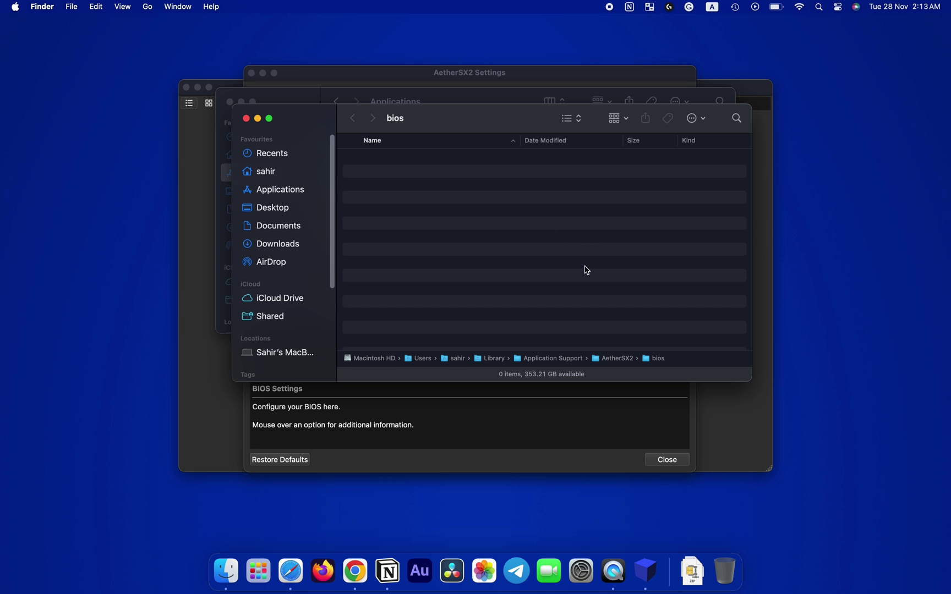
pyautogui.click(247, 119)
pyautogui.click(230, 102)
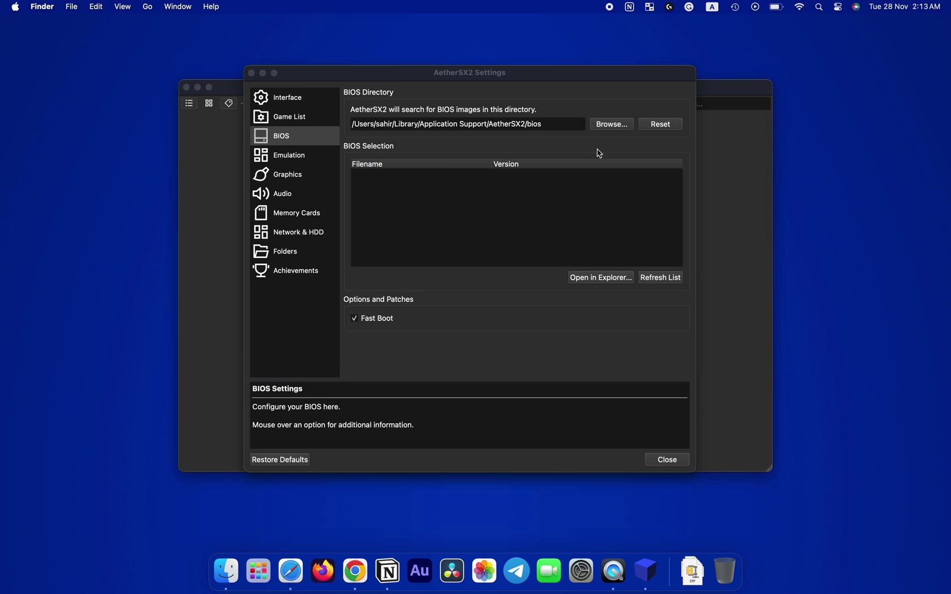
# - Set the BIOS directory to Games/PS2/PS2 - Bios in the home folder
pyautogui.click(612, 125)
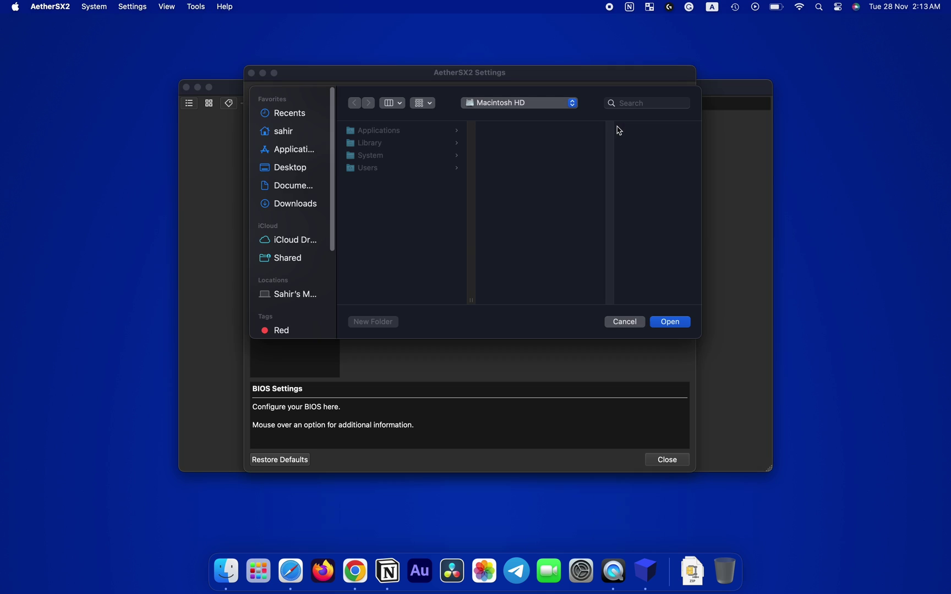
pyautogui.click(284, 134)
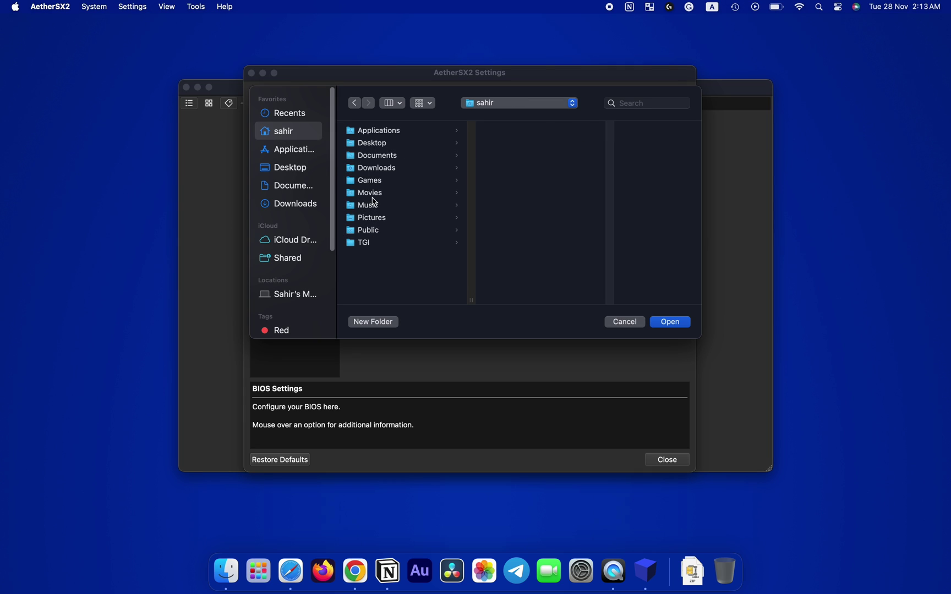
pyautogui.click(375, 182)
pyautogui.click(515, 135)
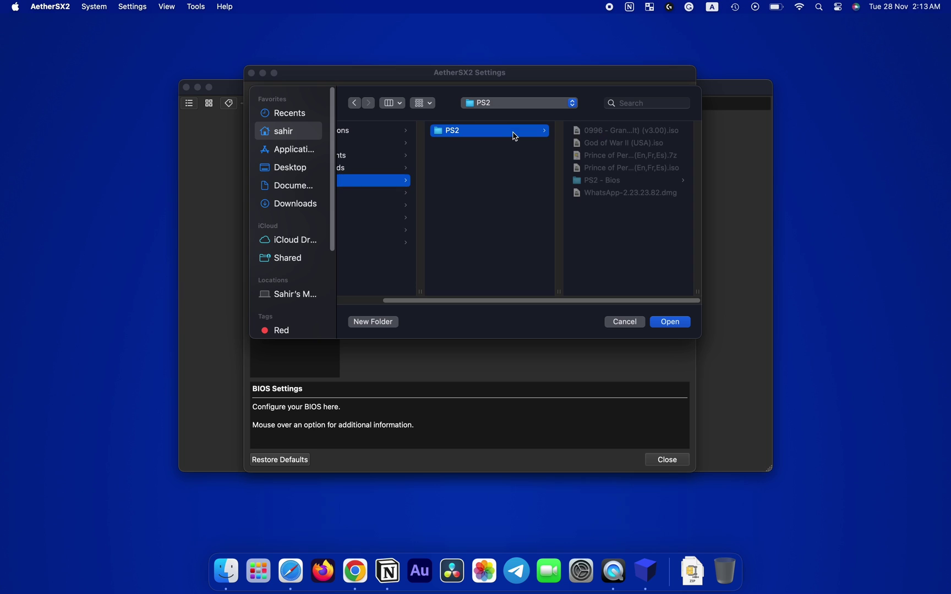
pyautogui.click(607, 179)
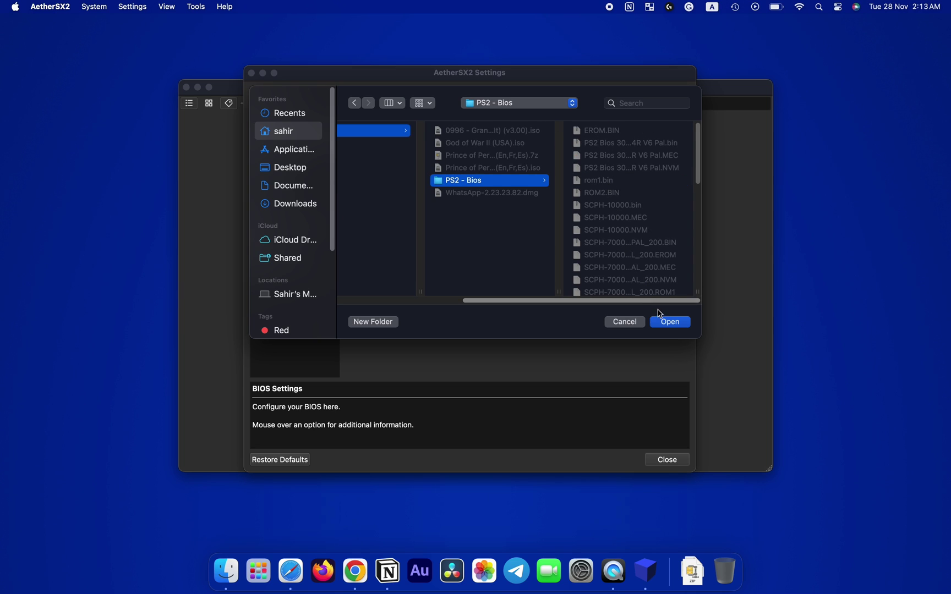
pyautogui.click(665, 327)
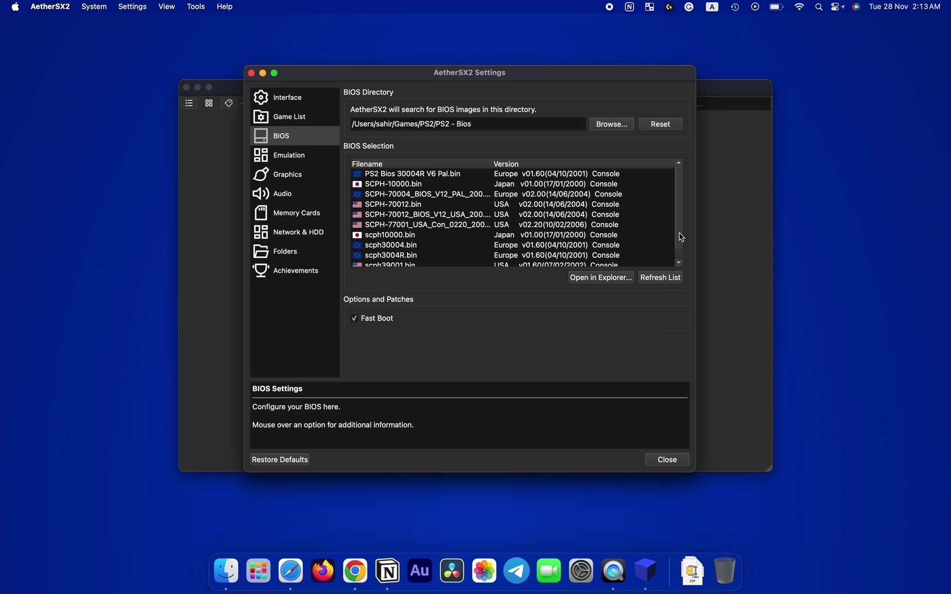
pyautogui.scroll(-1, 681, 237)
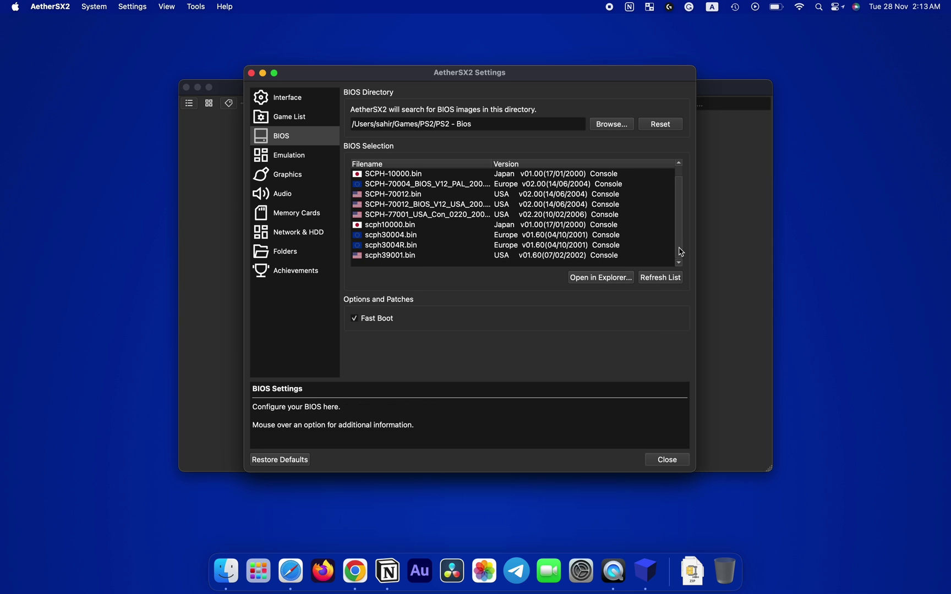
# - Select the scph39001.bin BIOS, then add the PS2 folder as a recursively scanned game directory
pyautogui.click(472, 259)
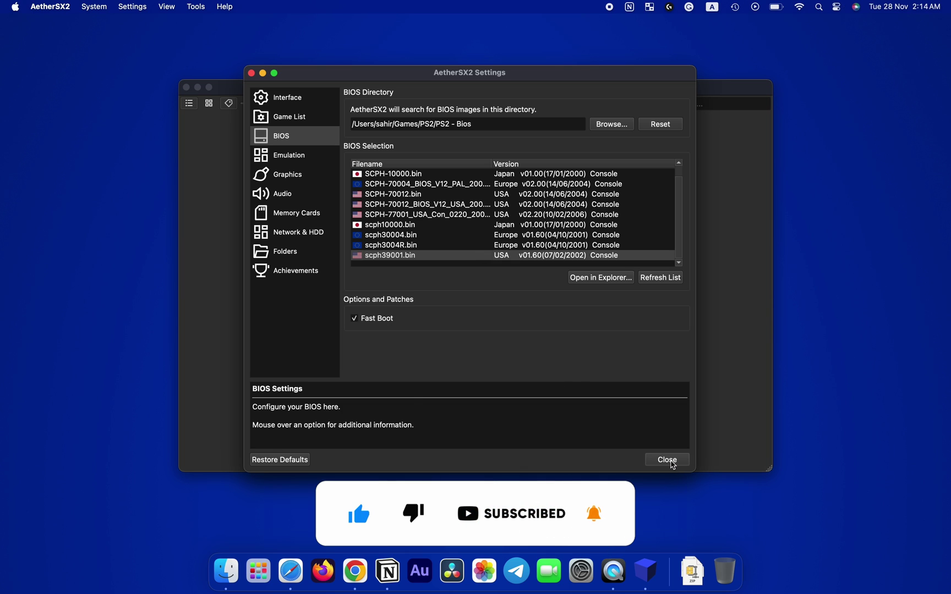
pyautogui.click(667, 460)
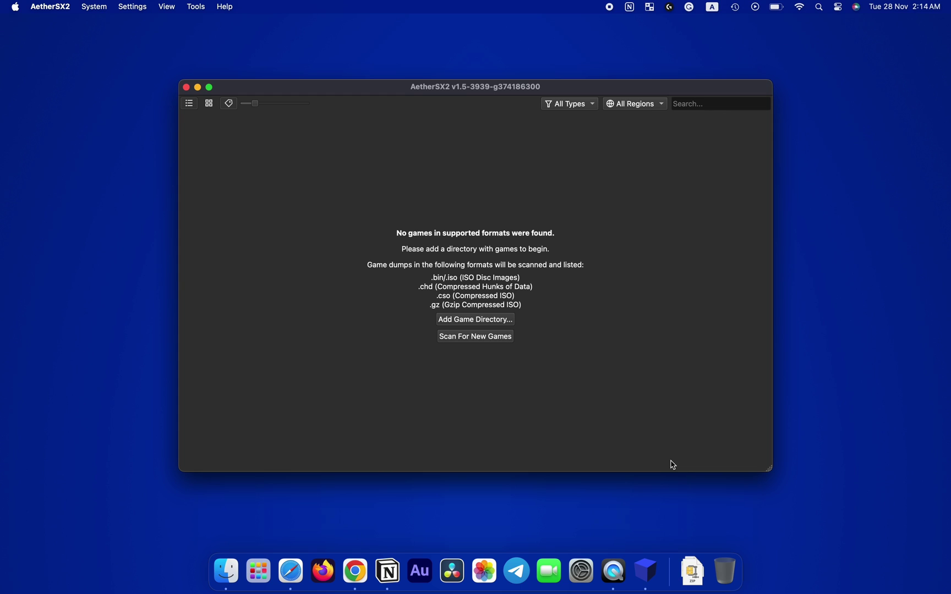
pyautogui.click(501, 320)
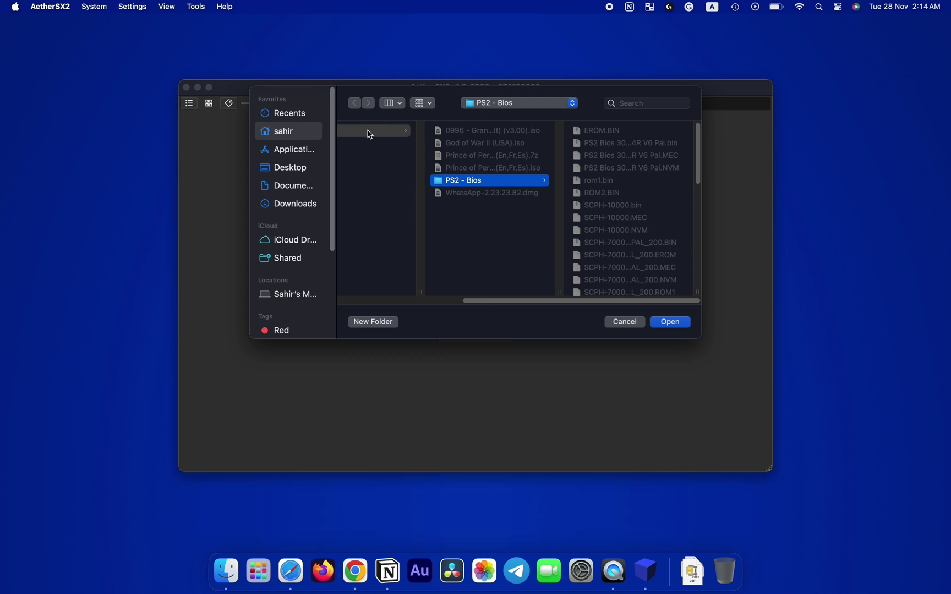
pyautogui.click(369, 131)
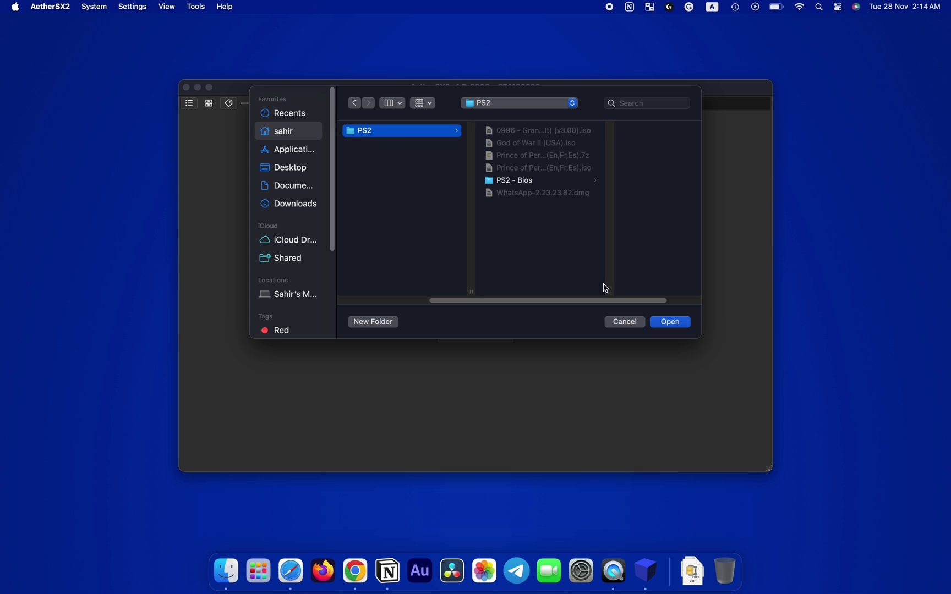
pyautogui.click(671, 324)
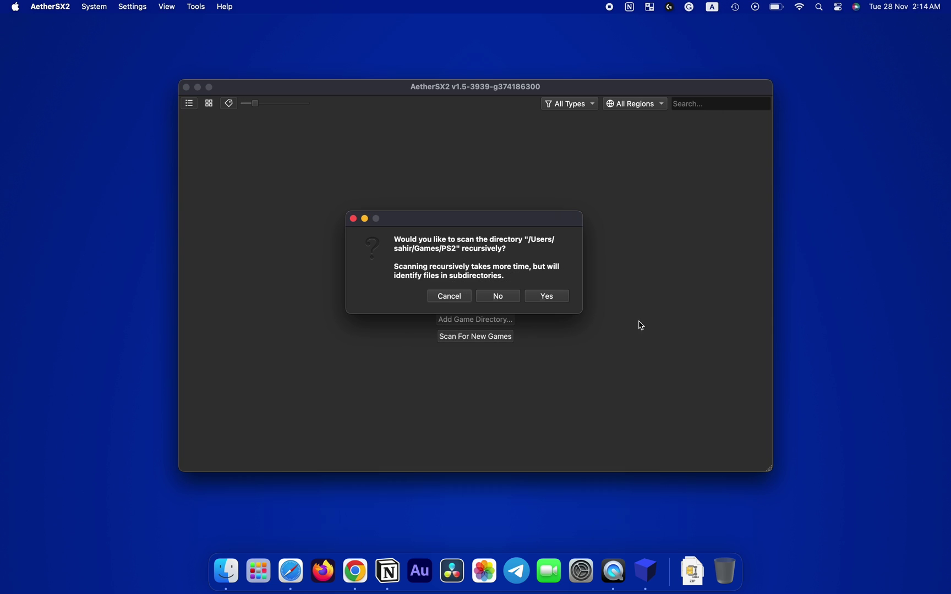
pyautogui.click(560, 300)
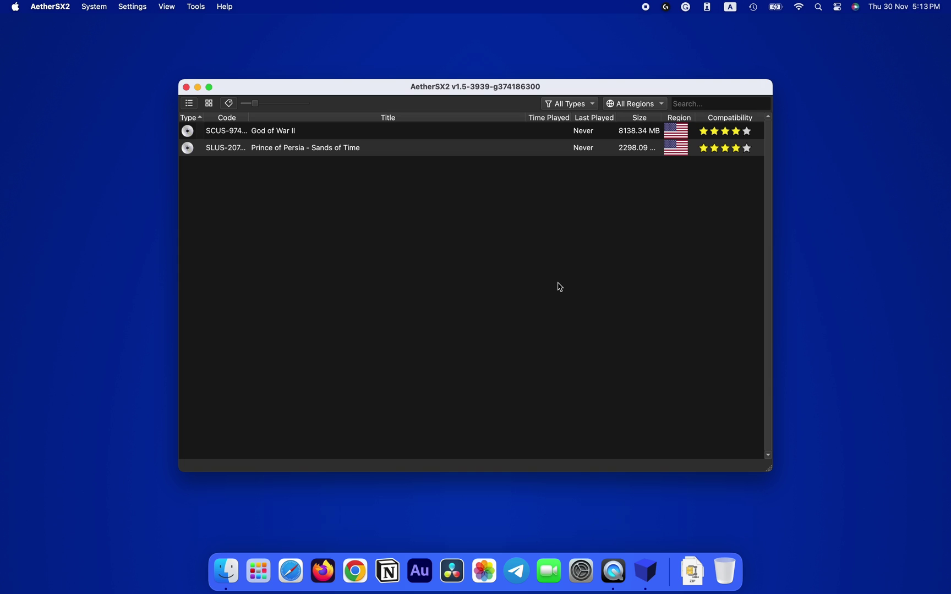
# - Connect the DUALSHOCK 4 Wireless Controller in Bluetooth settings, then close System Settings
pyautogui.click(839, 6)
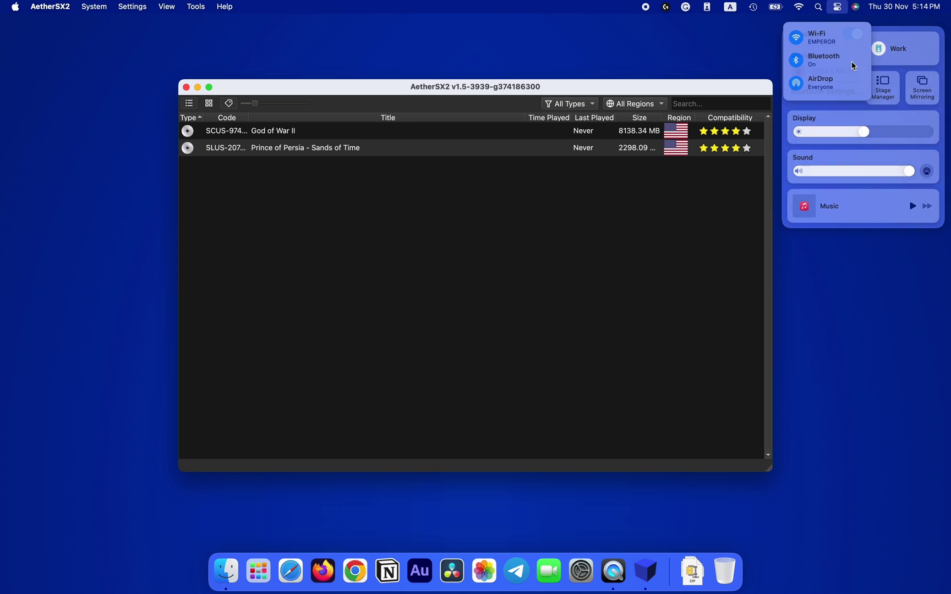
pyautogui.click(807, 108)
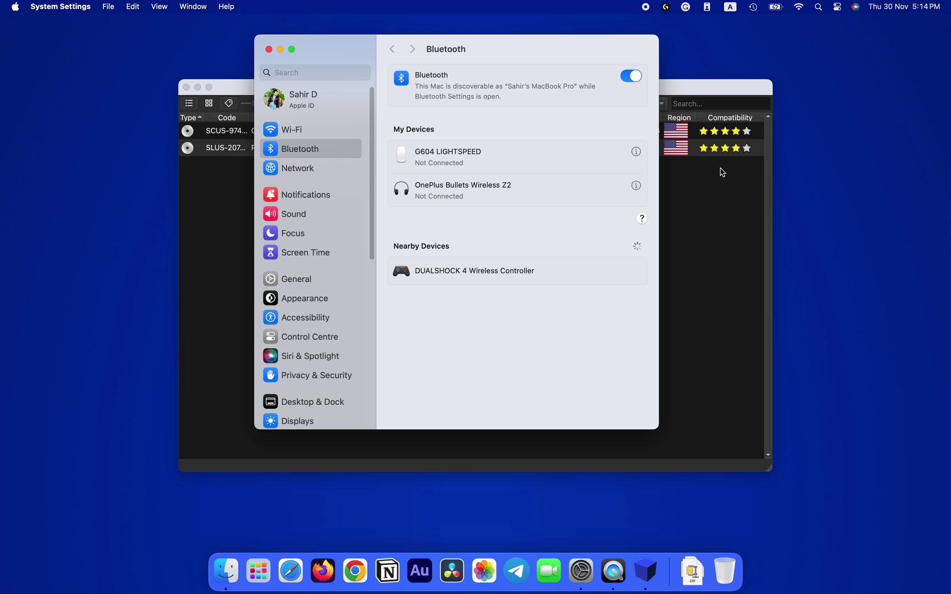
pyautogui.moveTo(445, 275)
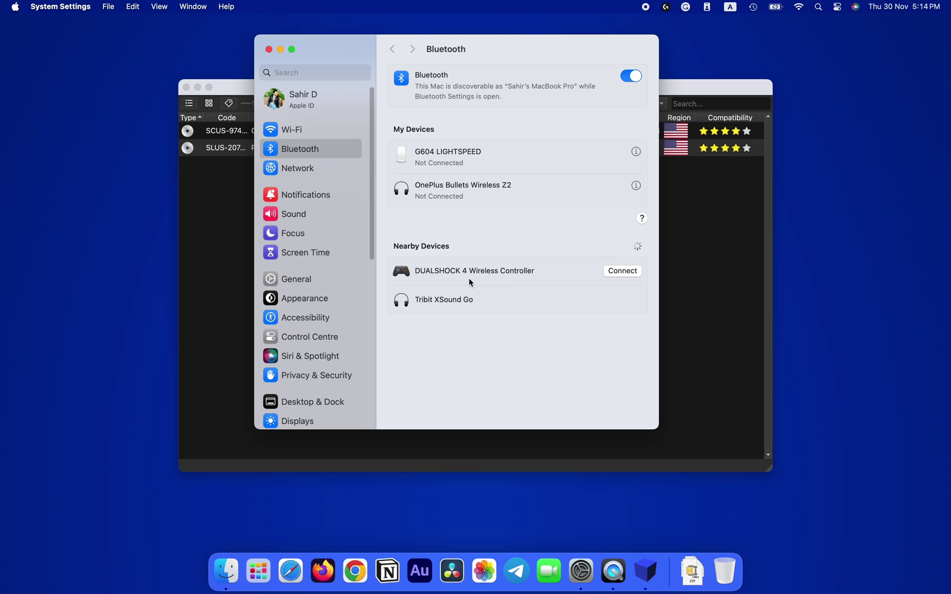
pyautogui.click(622, 273)
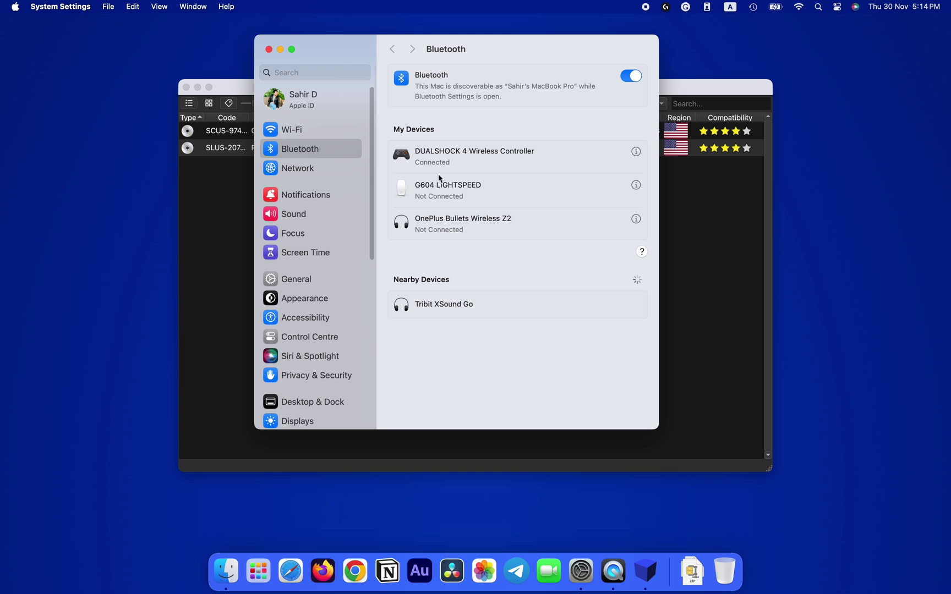
pyautogui.moveTo(443, 168)
pyautogui.click(269, 50)
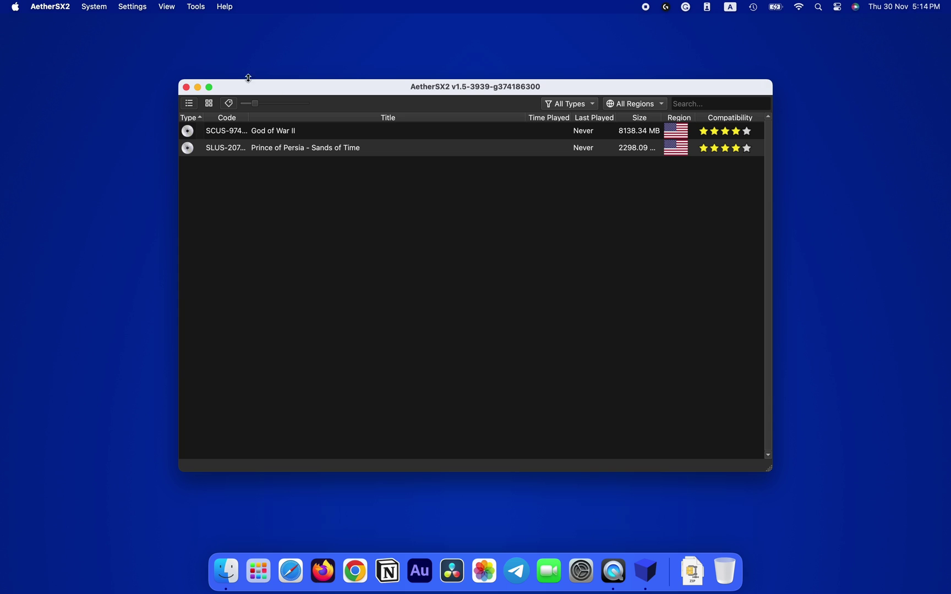
# - In Controller Settings, enable SDL input and DualShock 4 / DualSense enhanced mode
pyautogui.click(143, 11)
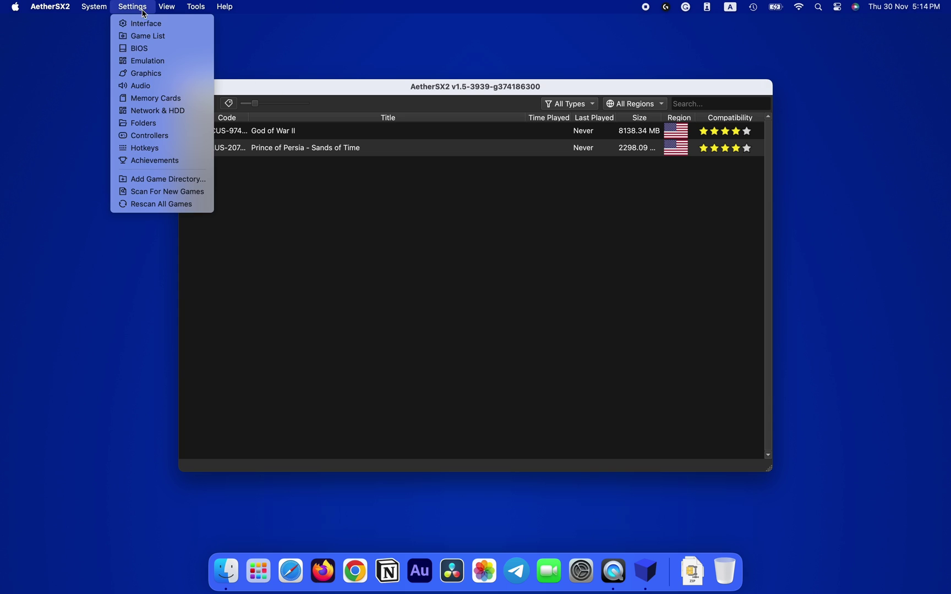
pyautogui.click(153, 137)
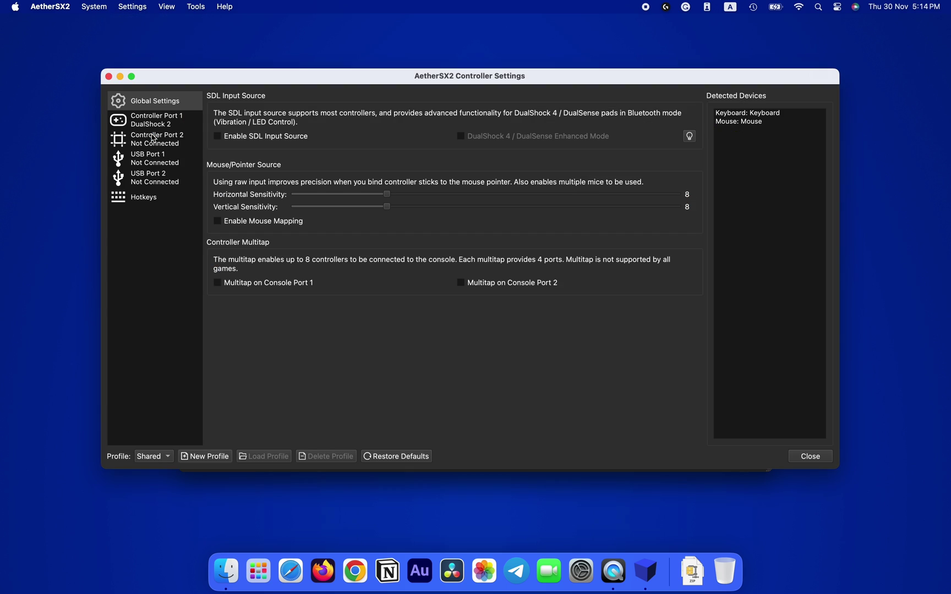
pyautogui.click(219, 137)
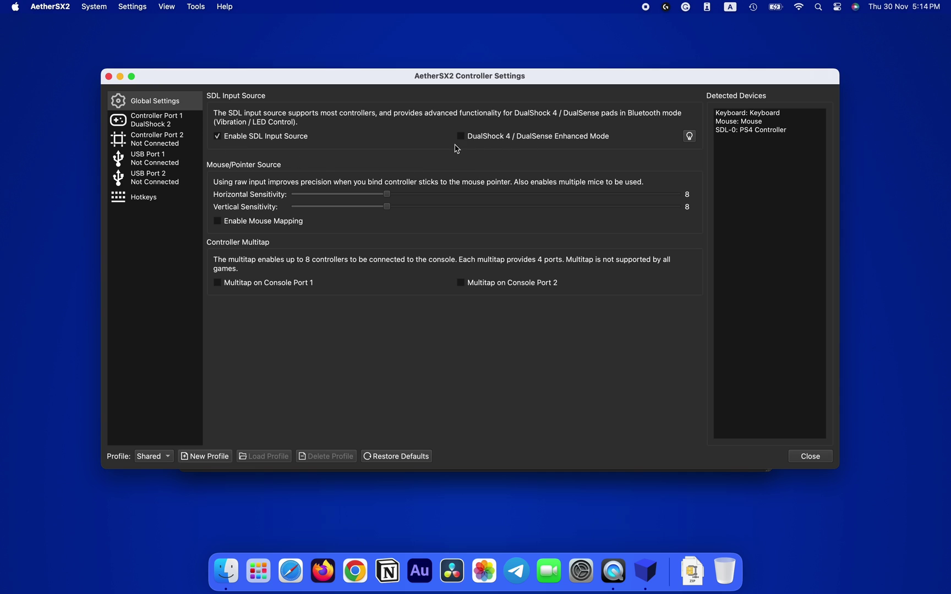
pyautogui.click(463, 140)
pyautogui.click(691, 138)
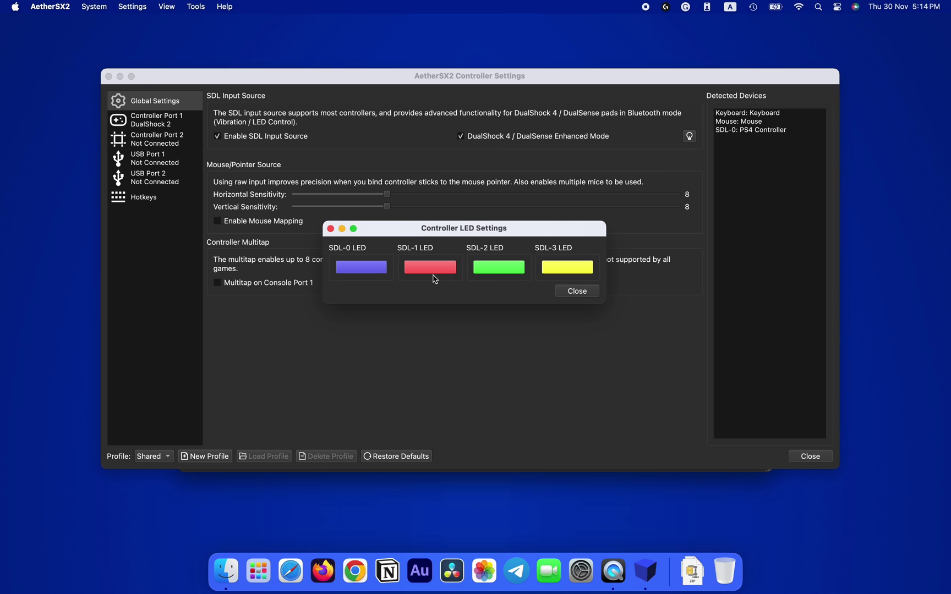
pyautogui.click(577, 291)
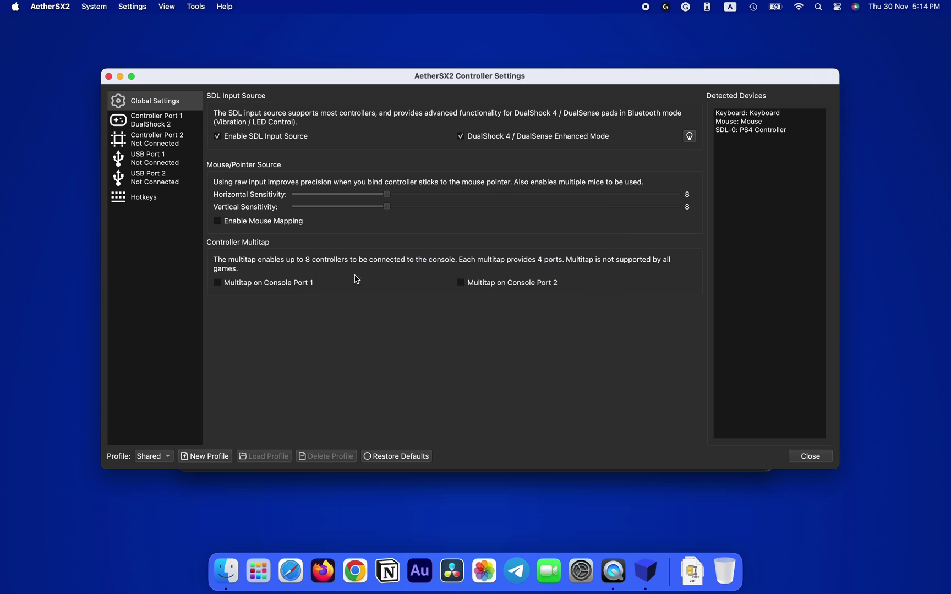
# - Keep Port 1 as DualShock 2 and auto-map all bindings to SDL-0 (PS4 Controller)
pyautogui.click(150, 127)
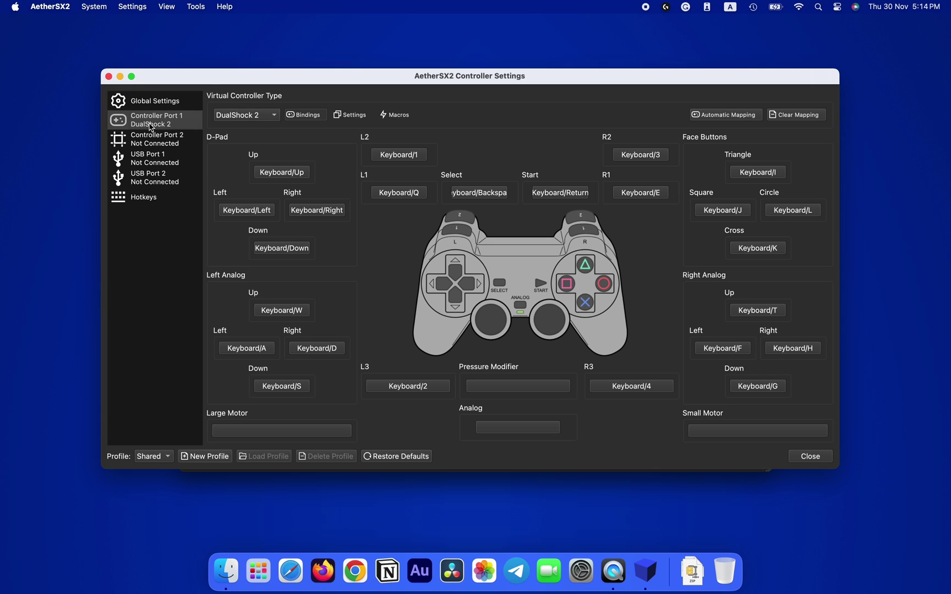
pyautogui.click(257, 117)
pyautogui.click(257, 120)
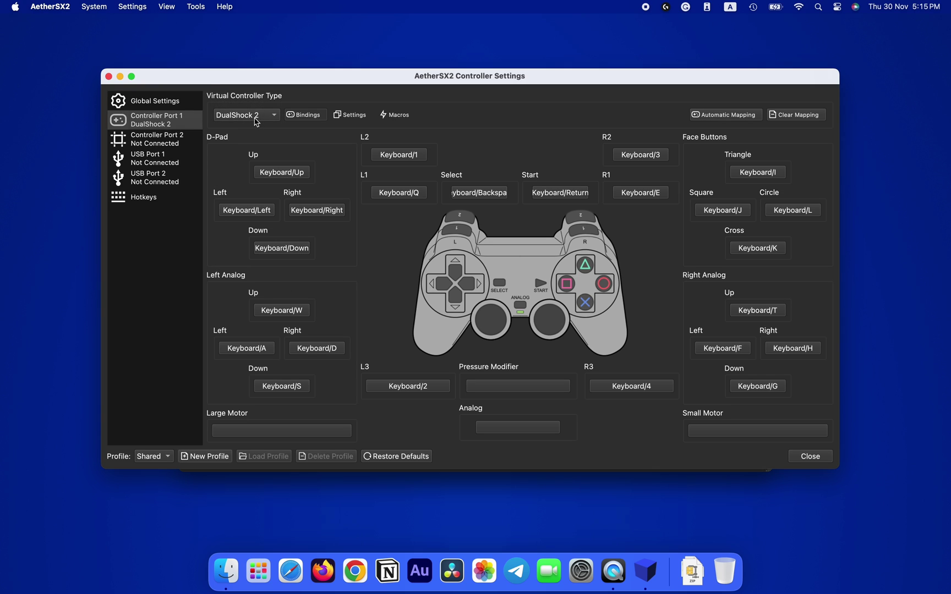
pyautogui.click(724, 117)
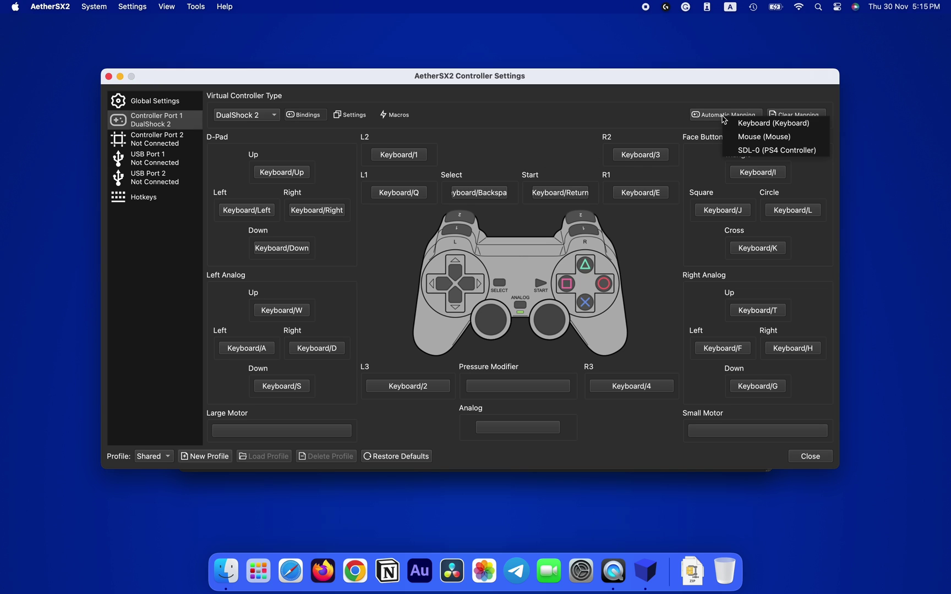
pyautogui.click(753, 150)
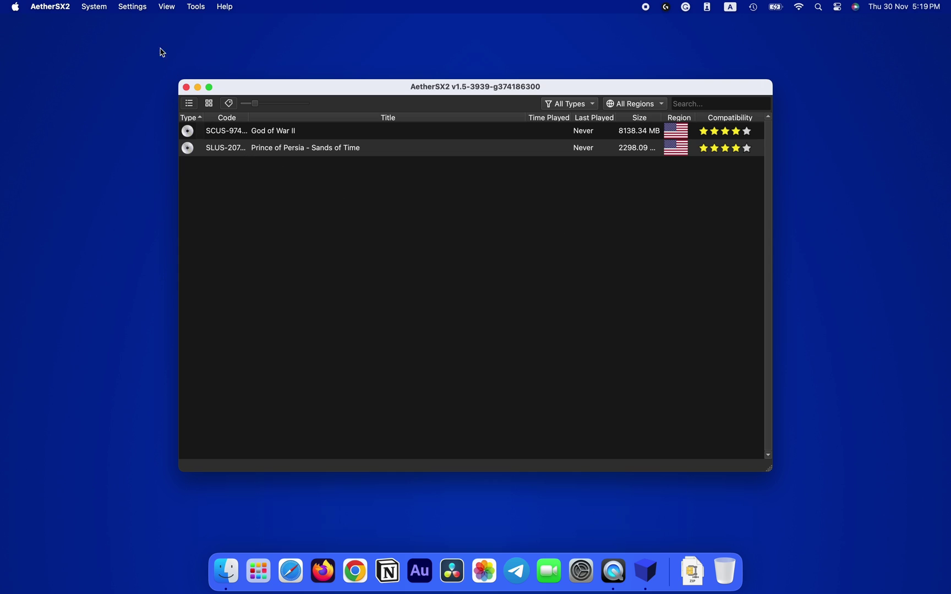
# - Set the Graphics renderer to Metal and the adapter to Apple M1
pyautogui.click(135, 8)
pyautogui.click(144, 78)
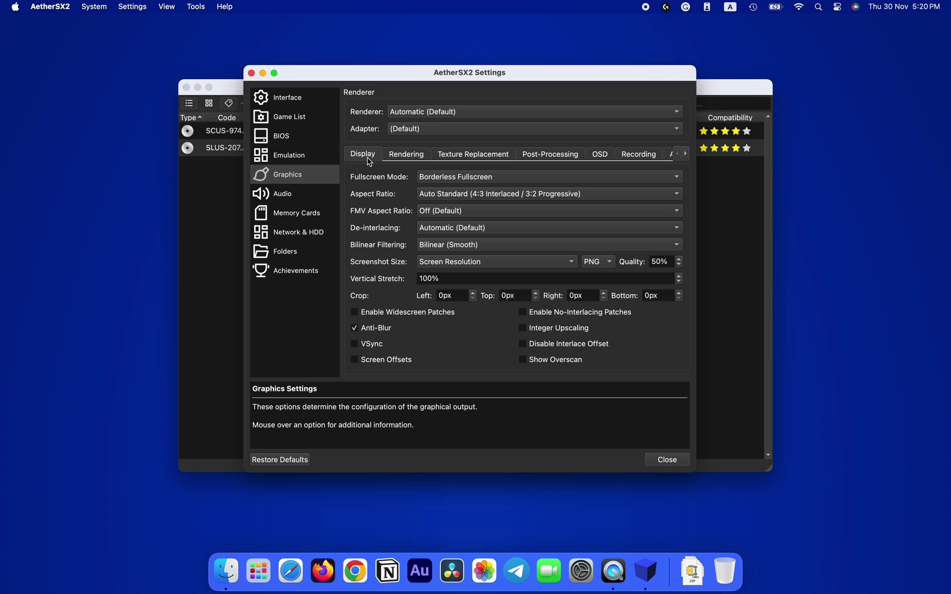
pyautogui.click(413, 113)
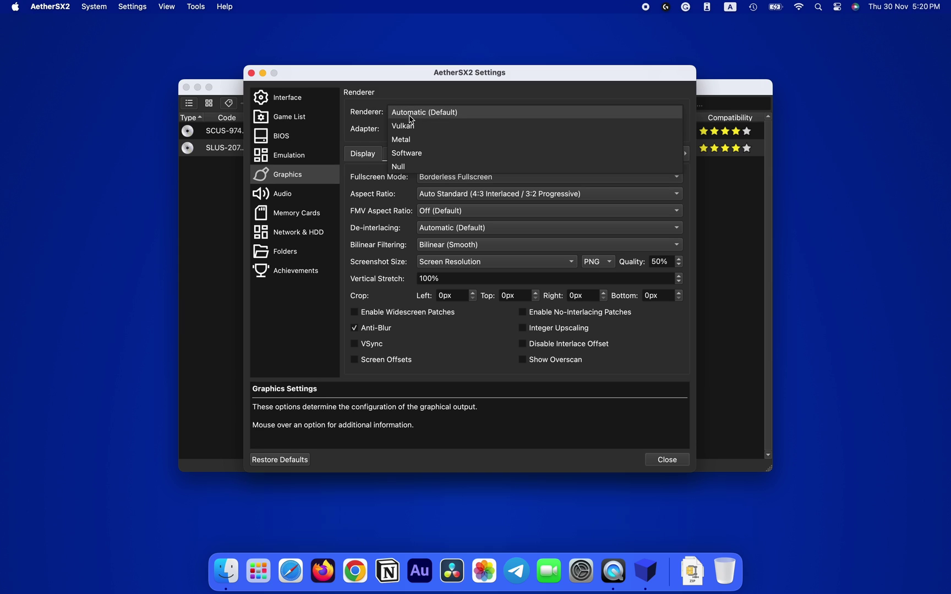
pyautogui.click(406, 140)
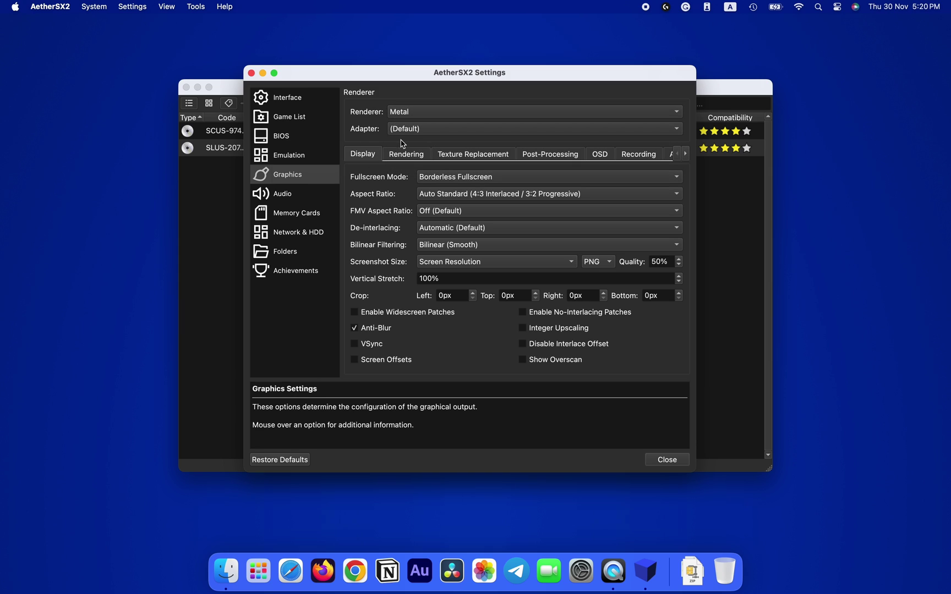
pyautogui.click(405, 133)
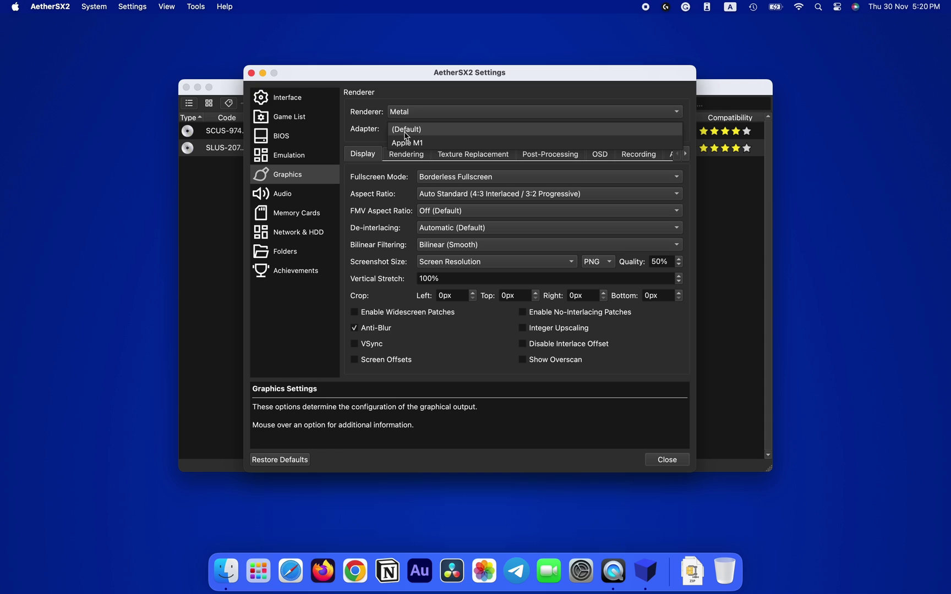
pyautogui.click(407, 143)
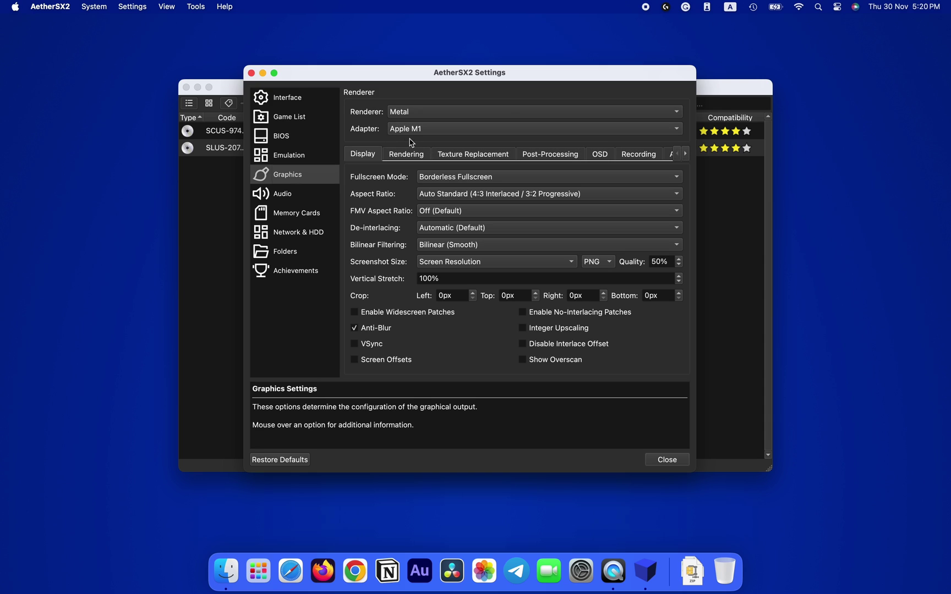
pyautogui.click(411, 115)
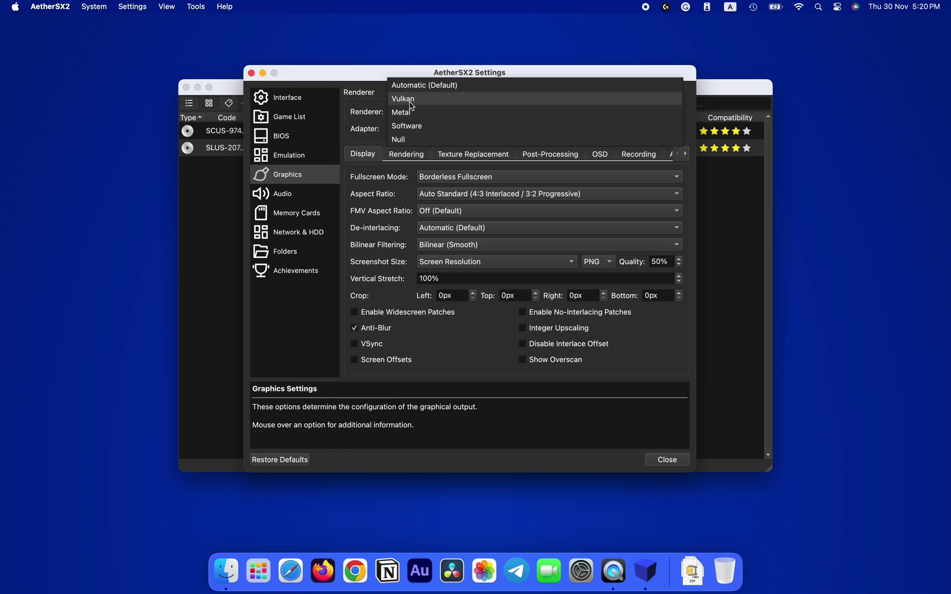
pyautogui.click(394, 113)
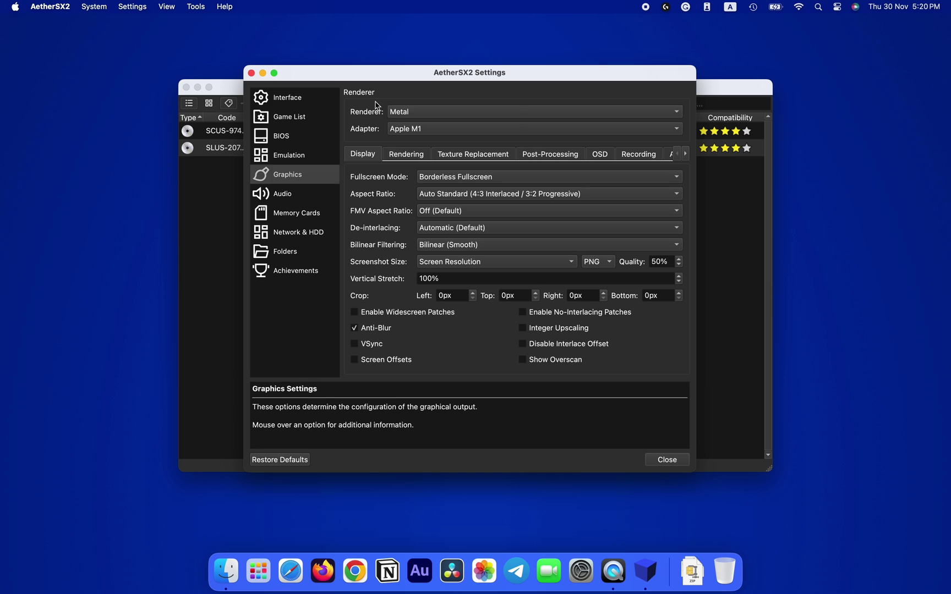
# - Set Aspect Ratio to Widescreen (16:9) and enable VSync on the Display tab
pyautogui.click(458, 198)
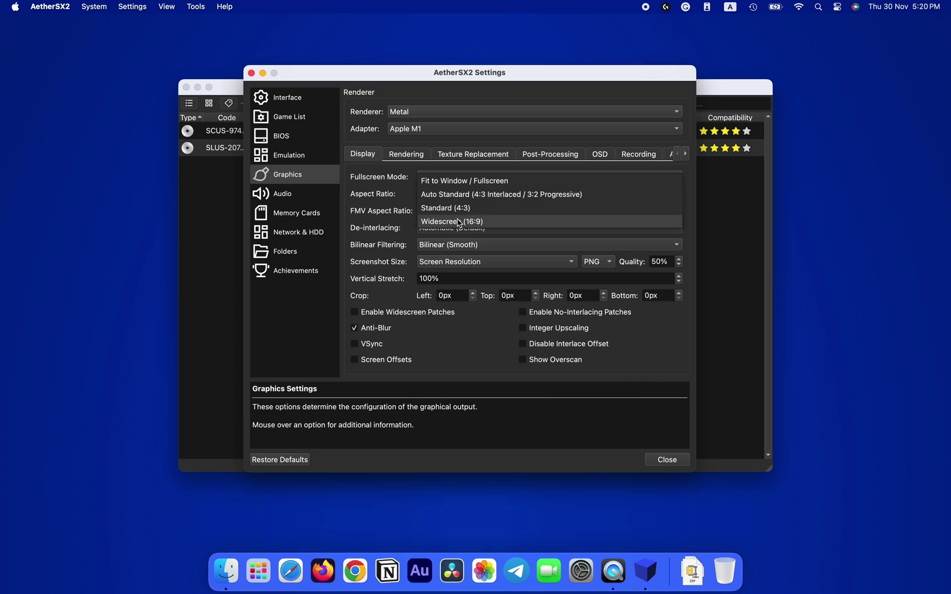
pyautogui.click(462, 225)
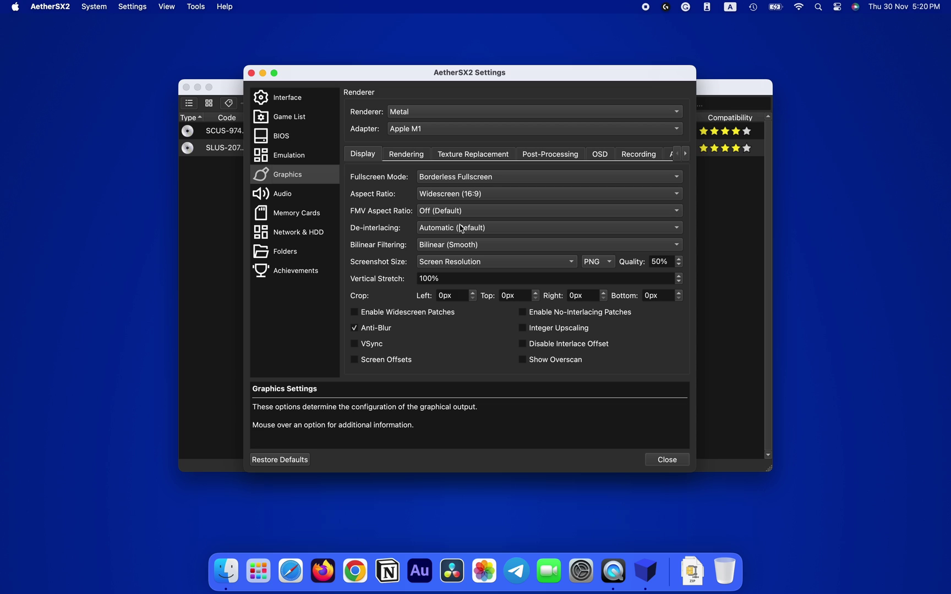
pyautogui.moveTo(453, 263)
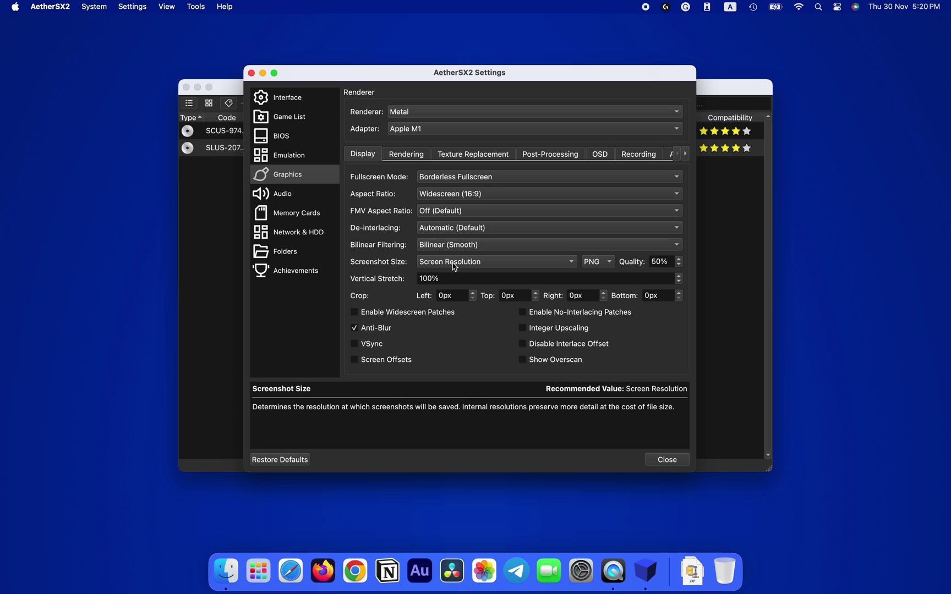
pyautogui.click(357, 347)
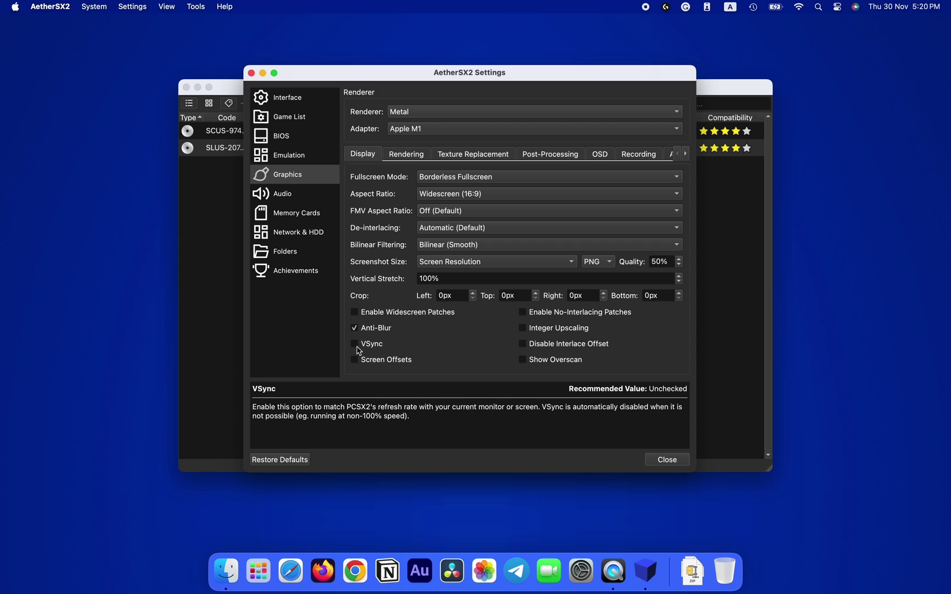
# - Set Internal Resolution to 3x Native (~1080p) on the Rendering tab, then view Texture Replacement
pyautogui.click(416, 158)
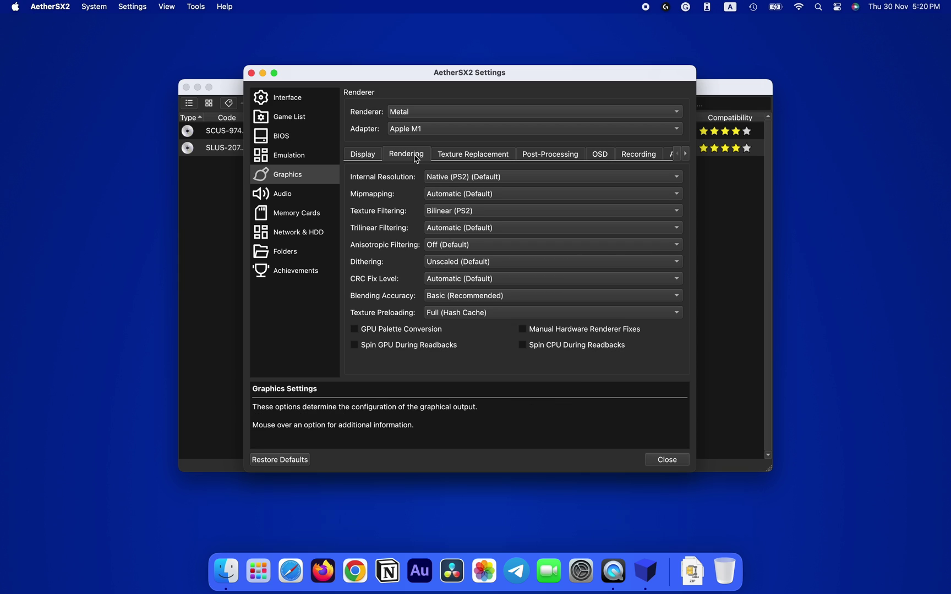
pyautogui.click(442, 178)
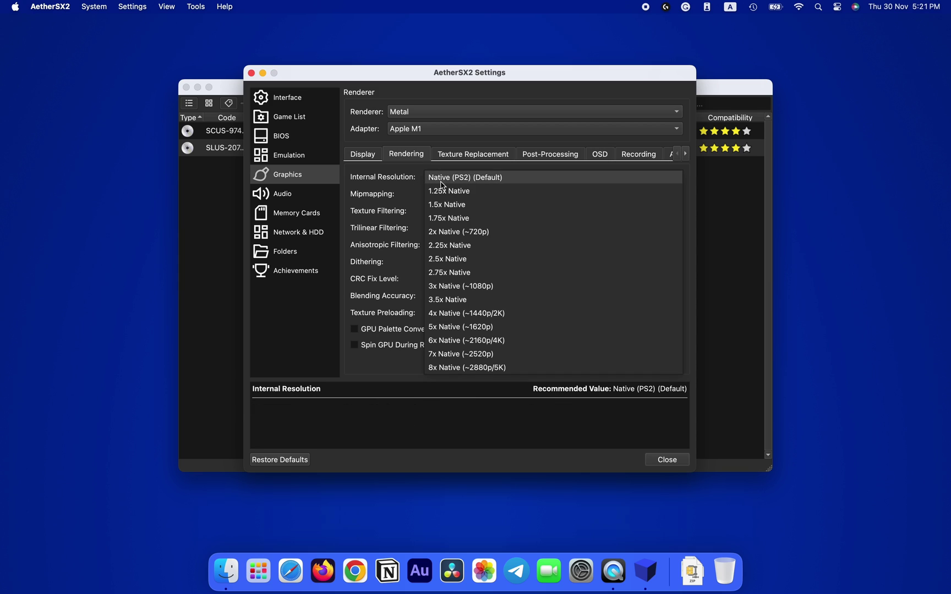
pyautogui.click(464, 287)
pyautogui.click(479, 177)
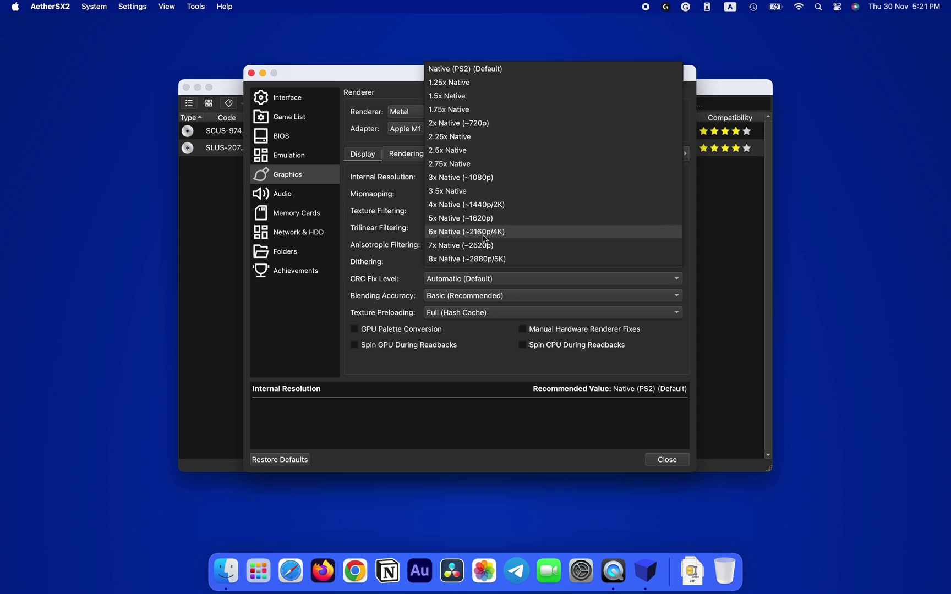
pyautogui.click(454, 178)
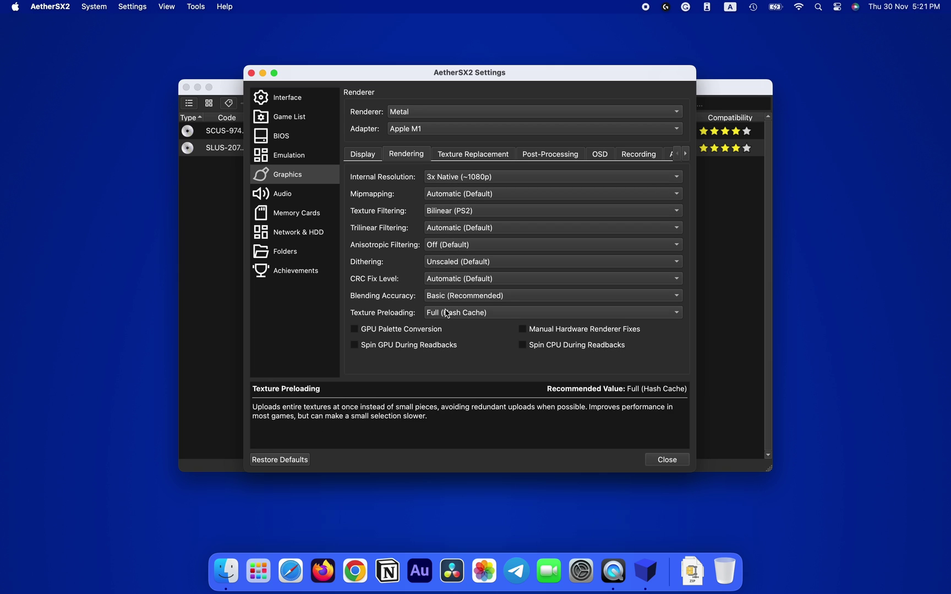
pyautogui.click(479, 157)
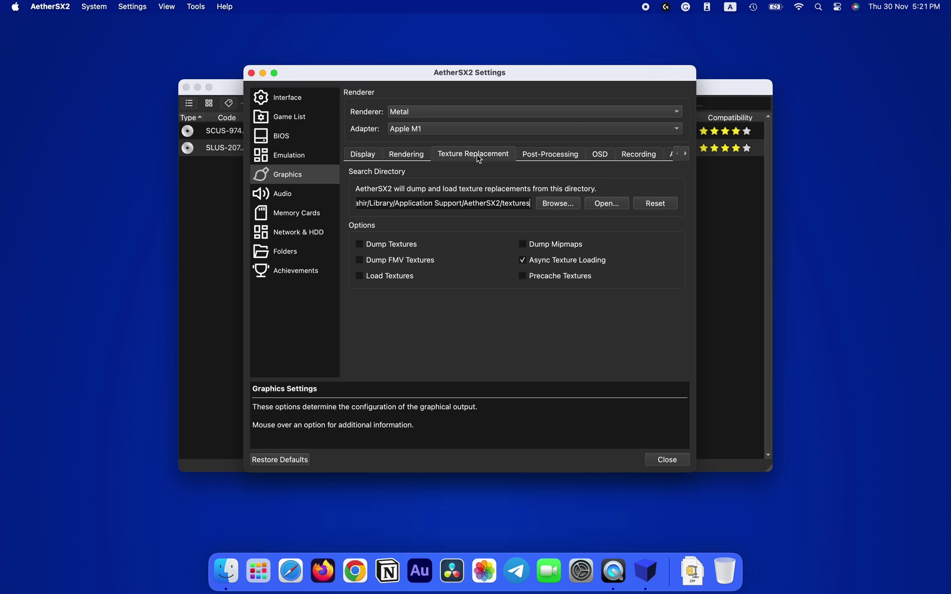
# - Enable FXAA anti-aliasing in Post-Processing, leaving sharpening off
pyautogui.click(541, 156)
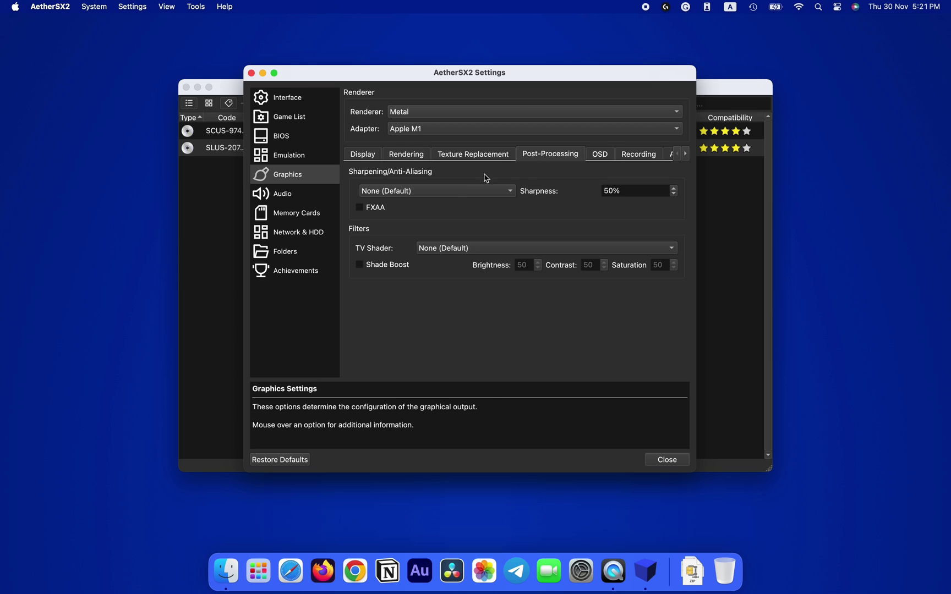
pyautogui.click(367, 211)
pyautogui.click(395, 191)
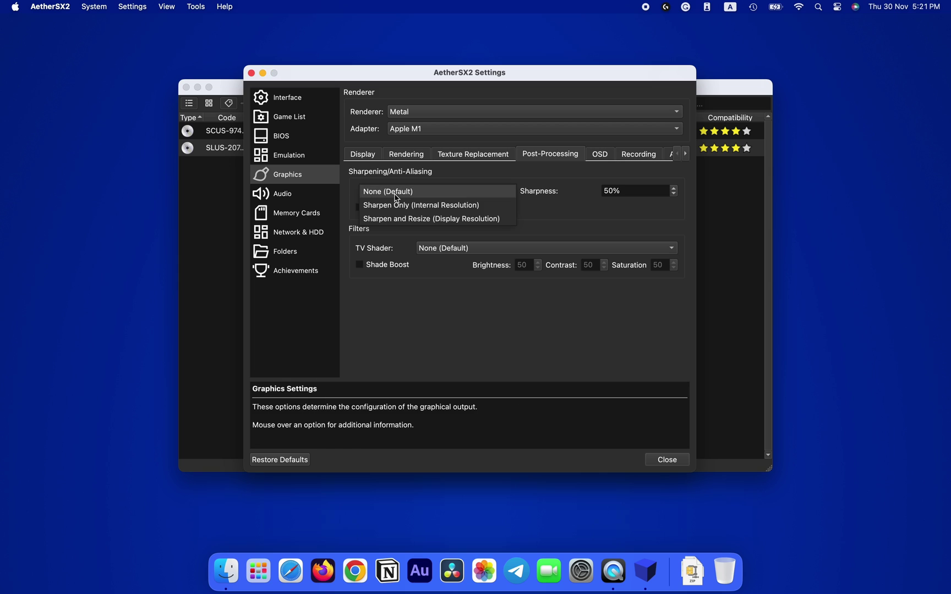
pyautogui.click(396, 193)
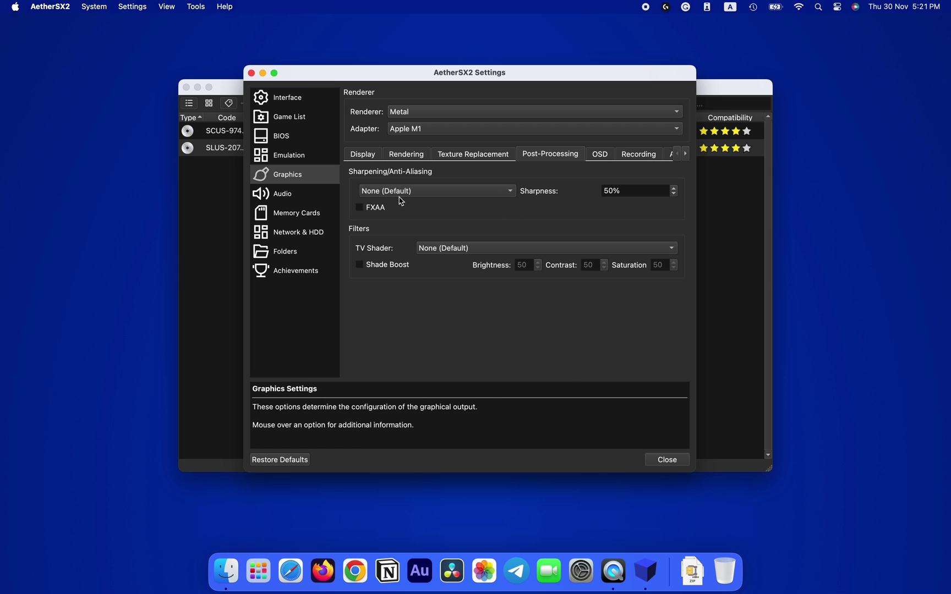
# - Turn on the FPS, speed, CPU usage and GPU usage OSD readouts, then close settings
pyautogui.click(601, 155)
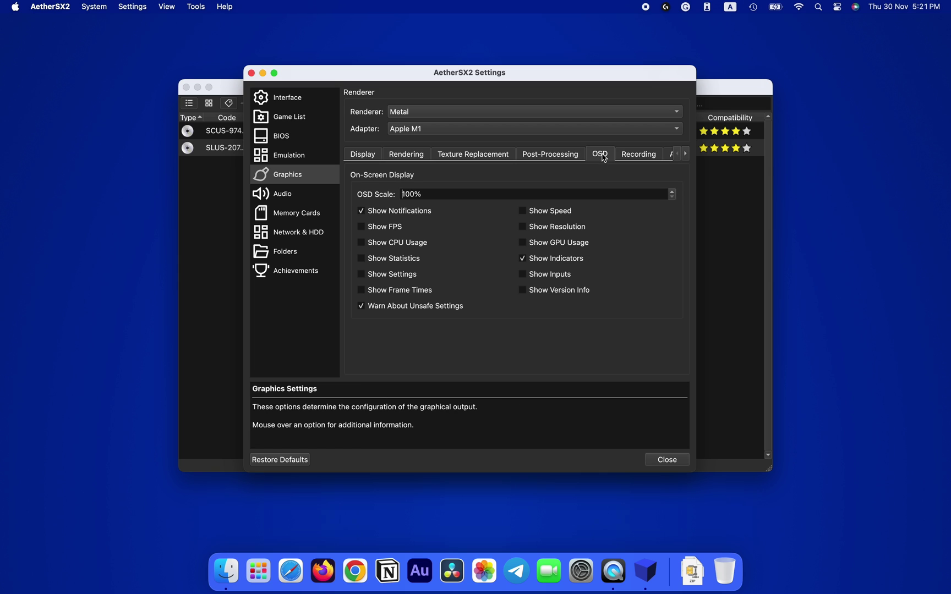
pyautogui.click(362, 227)
pyautogui.click(523, 211)
pyautogui.click(363, 244)
pyautogui.click(523, 243)
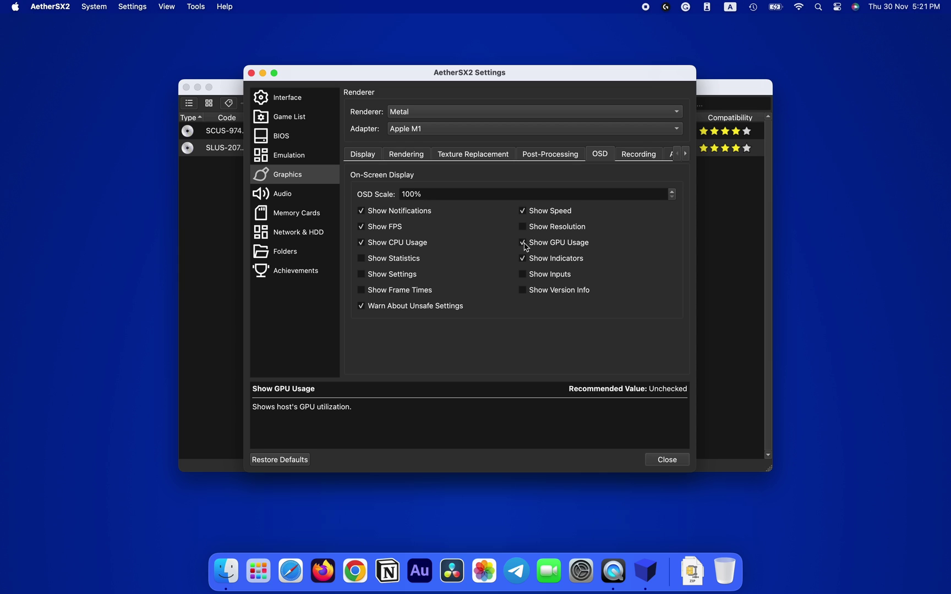
pyautogui.click(669, 461)
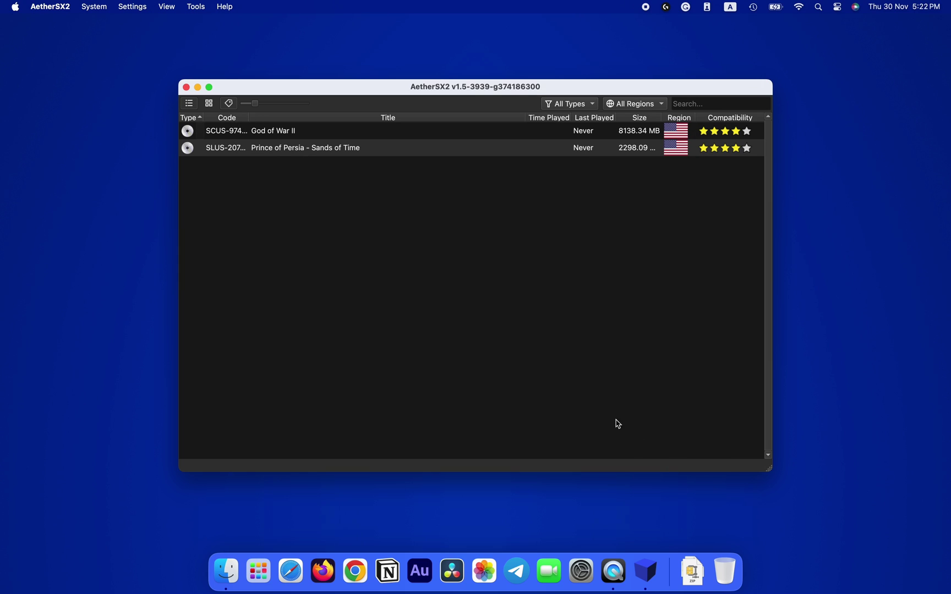
# - Boot God of War II from the game library list
pyautogui.doubleClick(289, 132)
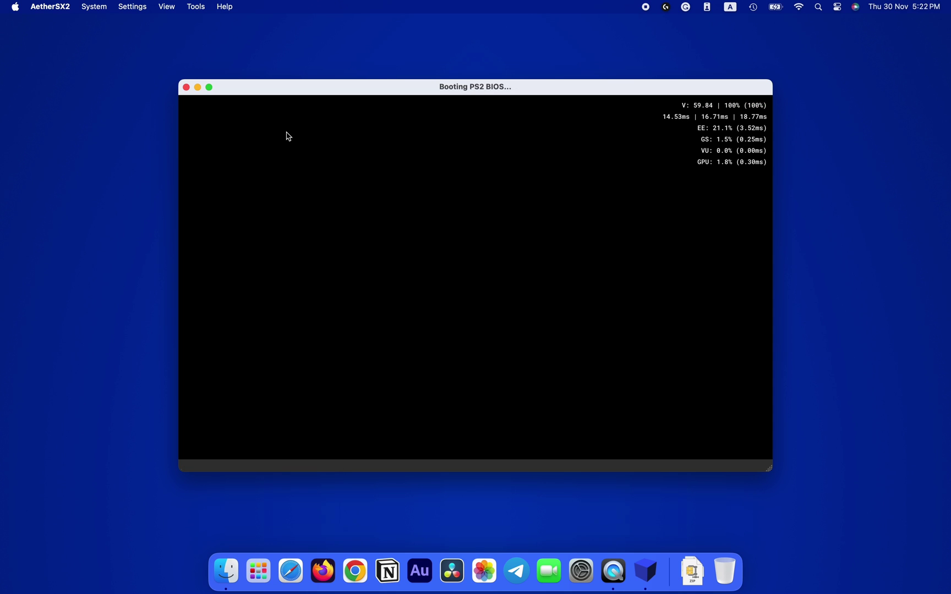